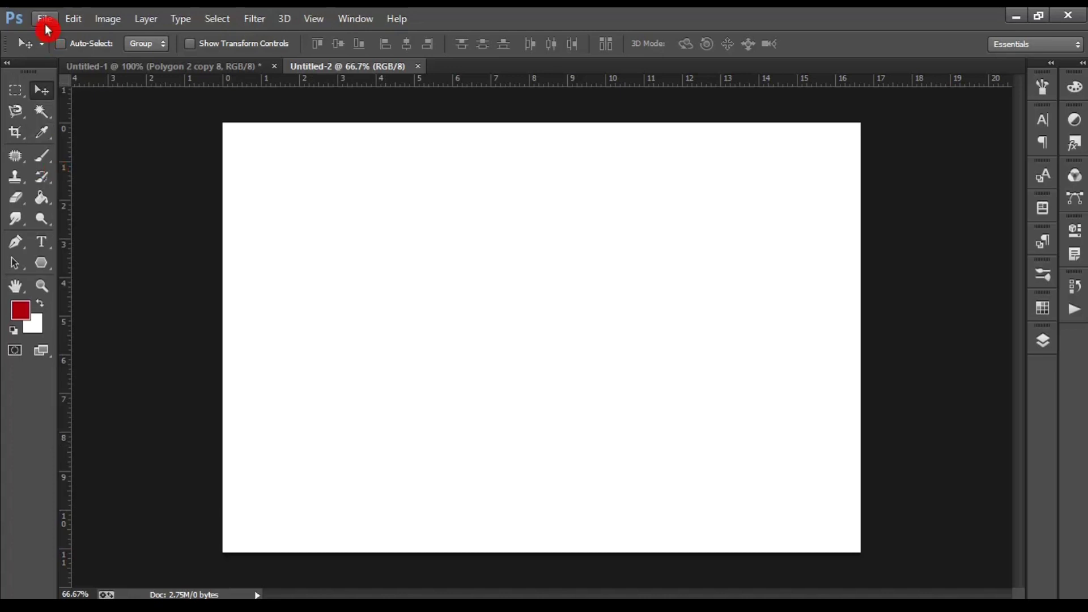
- Create a new 1200 × 1200 px document at 72 ppi with a transparent background
{"action": "left_click", "coordinate": [45, 24]}
{"action": "left_click", "coordinate": [68, 34]}
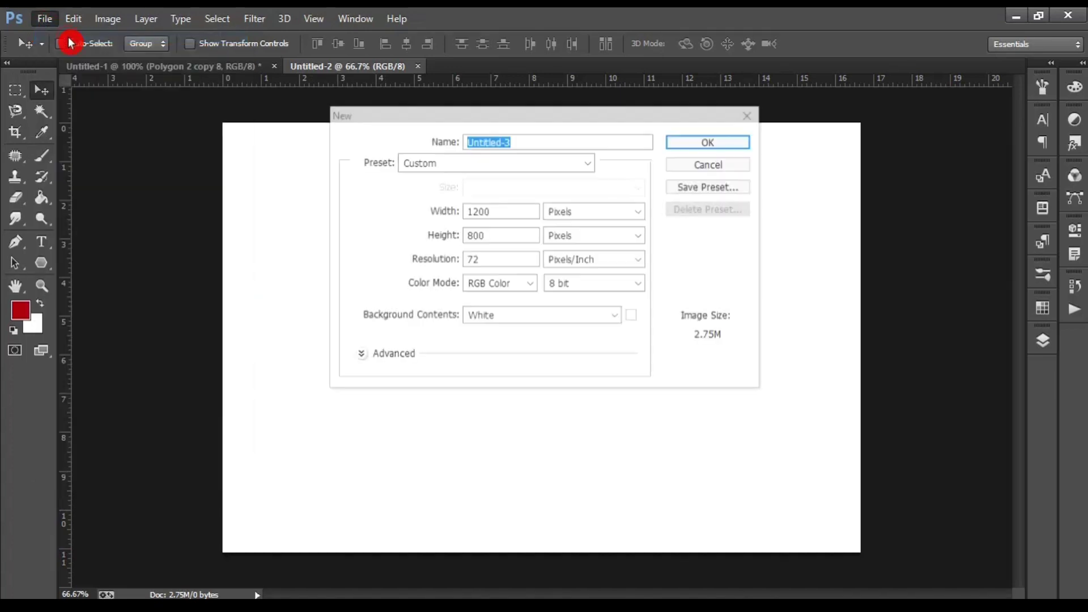
{"action": "left_click", "coordinate": [478, 235]}
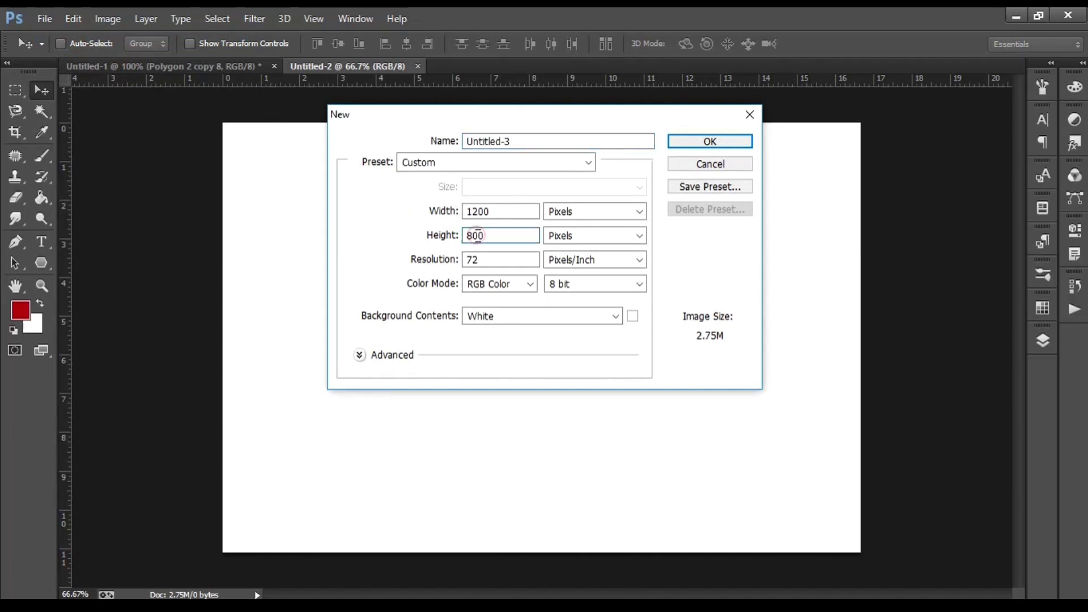
{"action": "key", "text": "BackSpace"}
{"action": "key", "text": "BackSpace"}
{"action": "type", "text": "12"}
{"action": "type", "text": "0"}
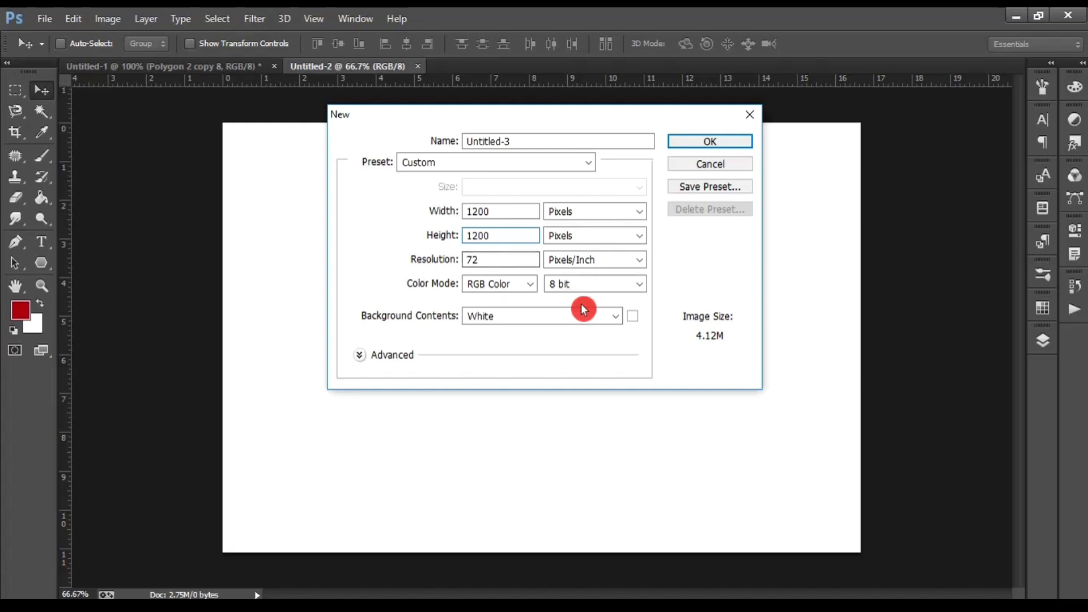
{"action": "left_click", "coordinate": [615, 316]}
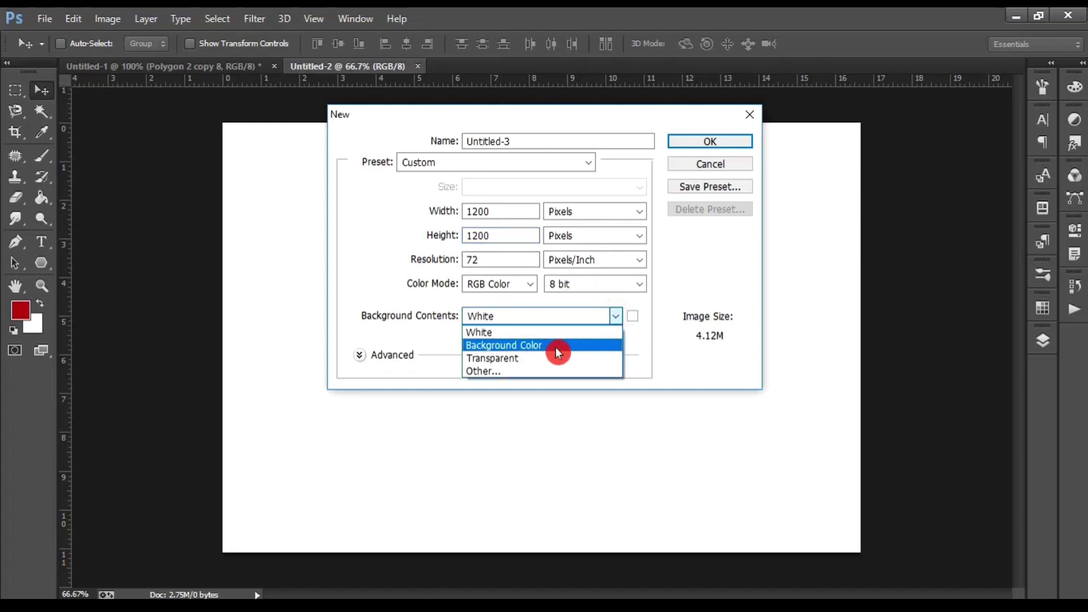
{"action": "left_click", "coordinate": [552, 358]}
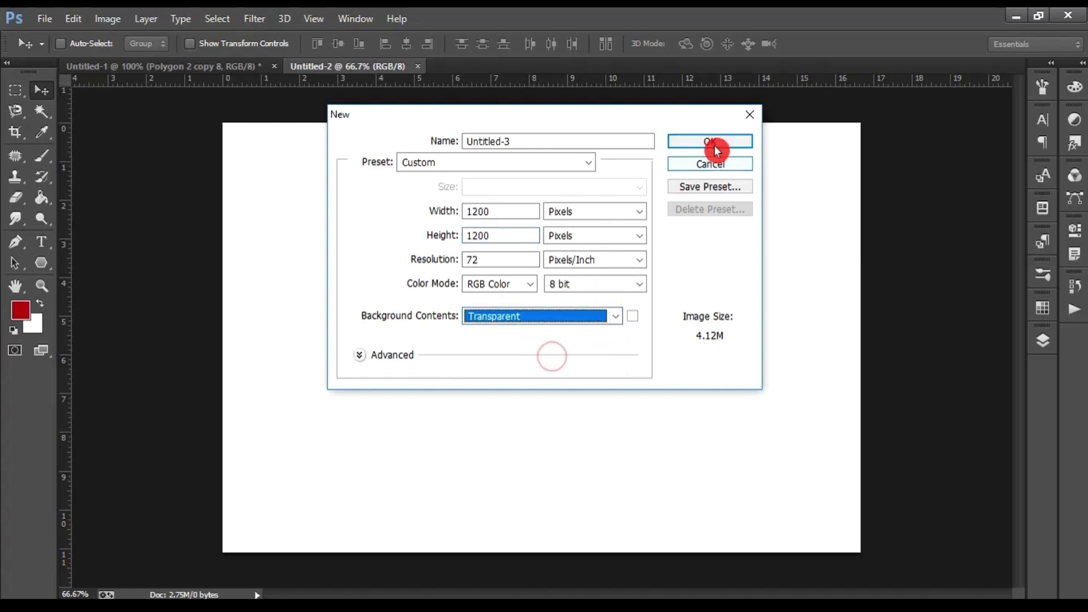
{"action": "left_click", "coordinate": [715, 143]}
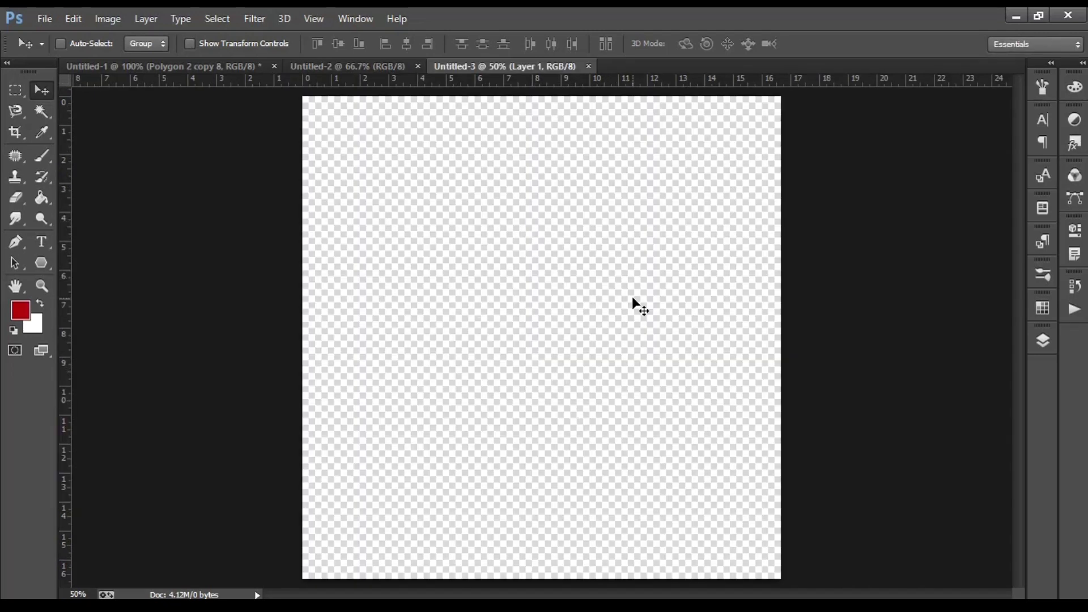
- Draw a six-sided red hexagon near the canvas centre with the Polygon Tool
{"action": "left_click", "coordinate": [41, 266]}
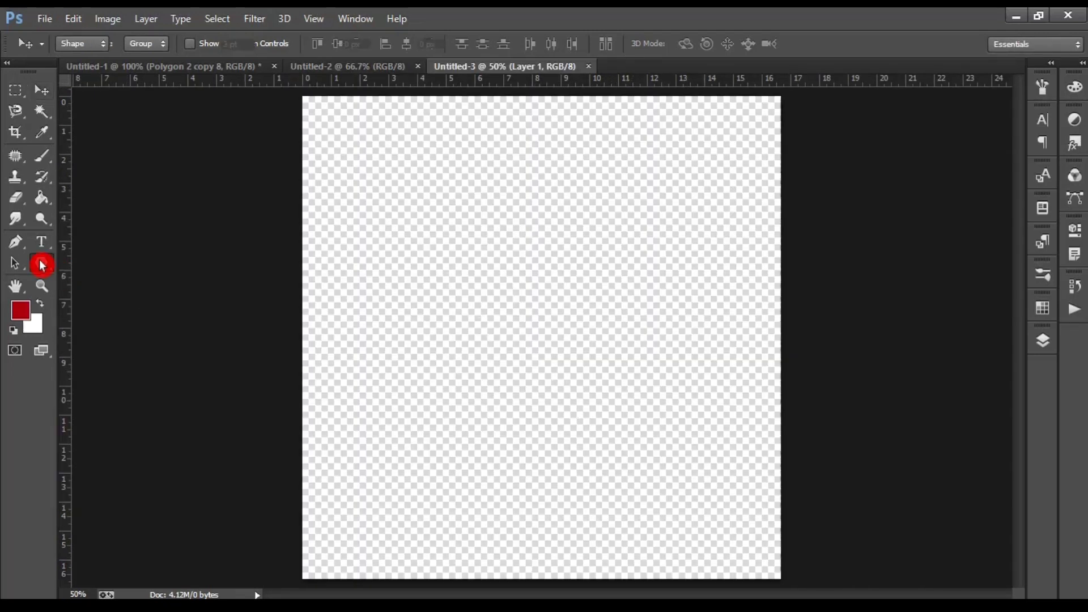
{"action": "left_click", "coordinate": [53, 270]}
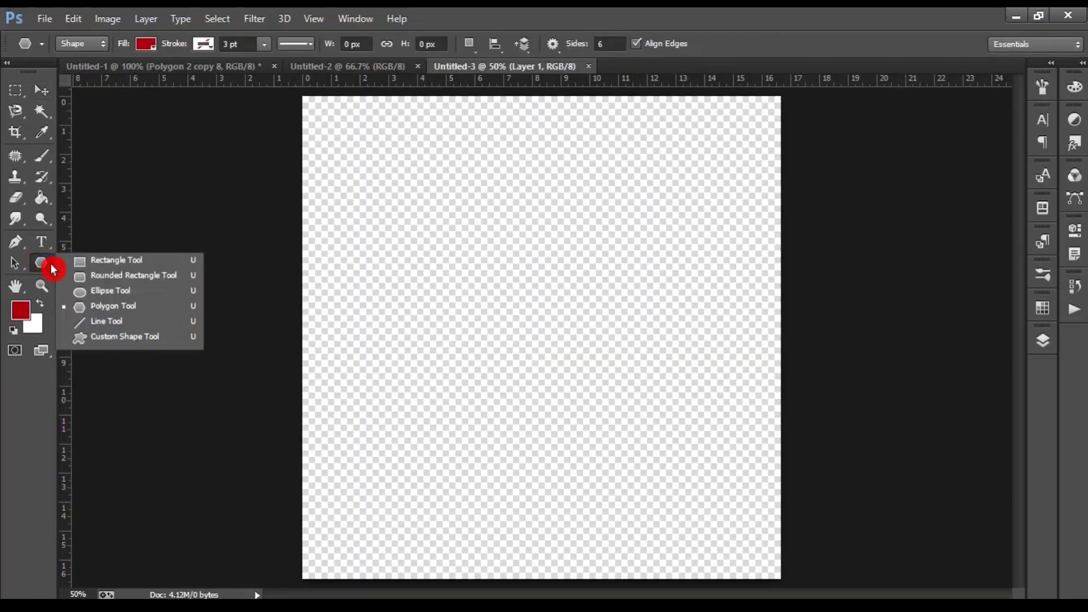
{"action": "left_click_drag", "start_coordinate": [53, 270], "coordinate": [117, 309]}
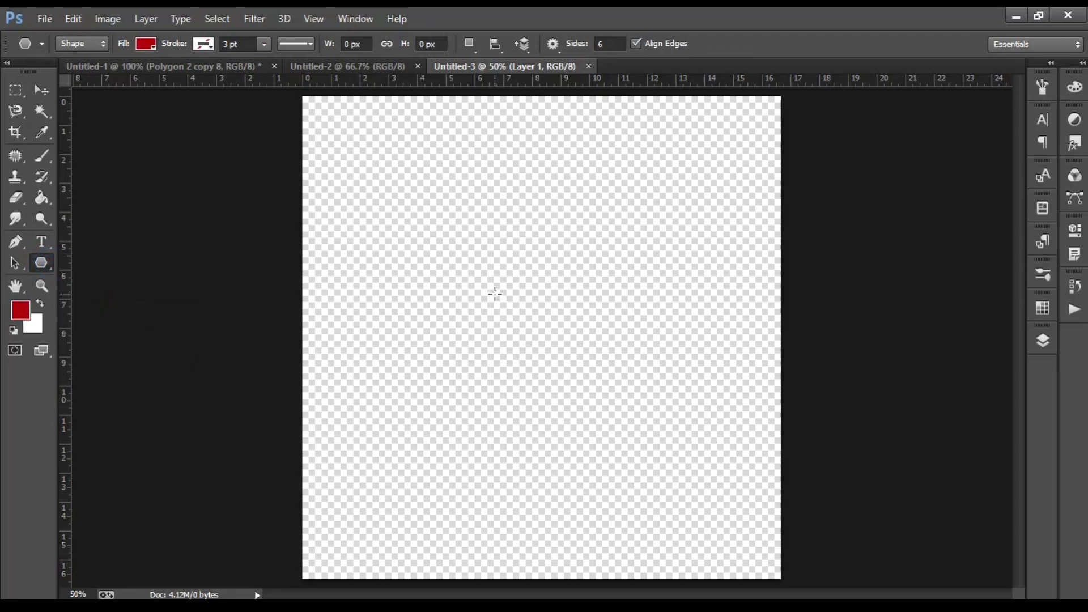
{"action": "left_click_drag", "start_coordinate": [496, 296], "coordinate": [541, 374]}
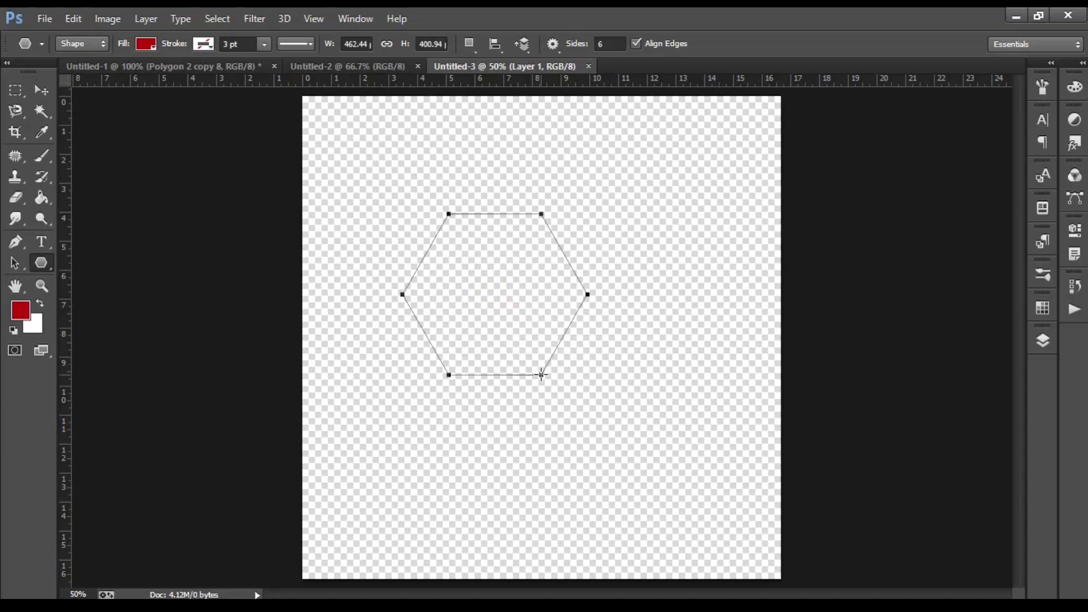
- Give the hexagon no fill and a black 6 pt stroke
{"action": "left_click", "coordinate": [152, 50]}
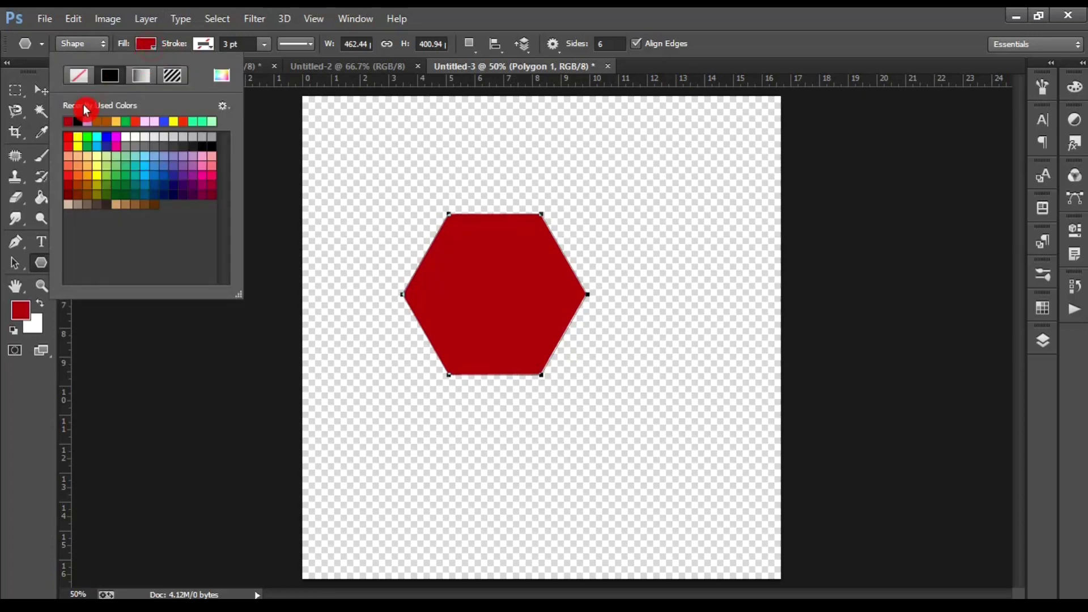
{"action": "left_click", "coordinate": [79, 77]}
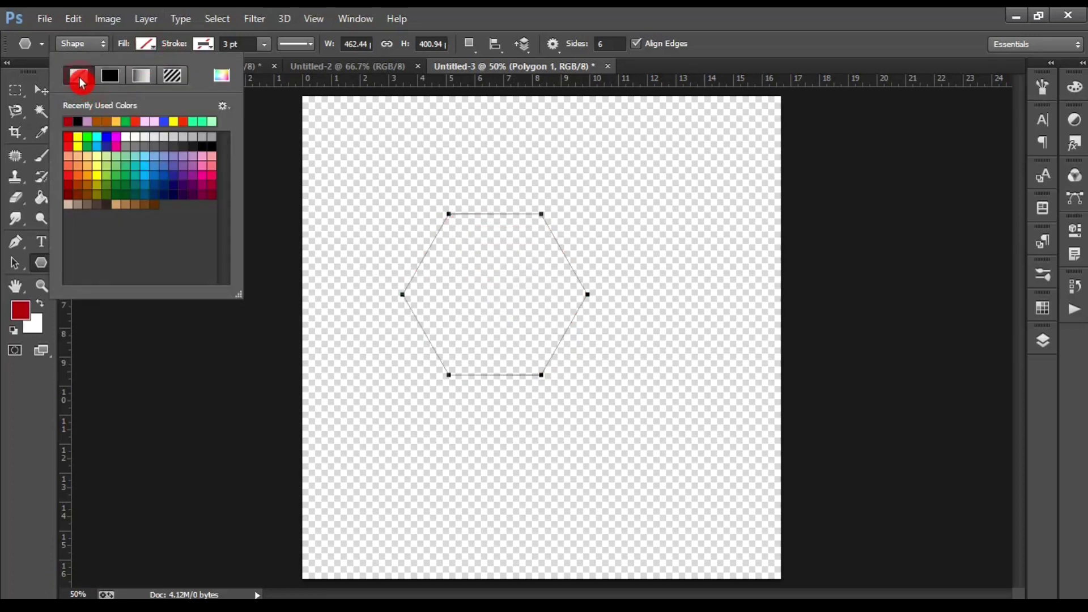
{"action": "left_click", "coordinate": [211, 51]}
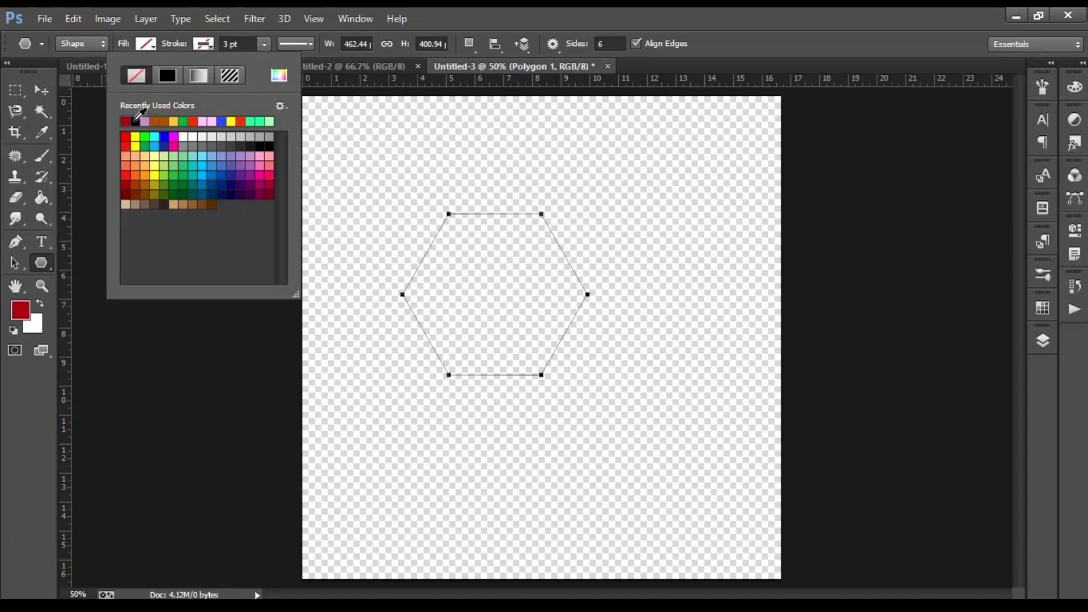
{"action": "left_click", "coordinate": [135, 121]}
{"action": "left_click", "coordinate": [230, 44]}
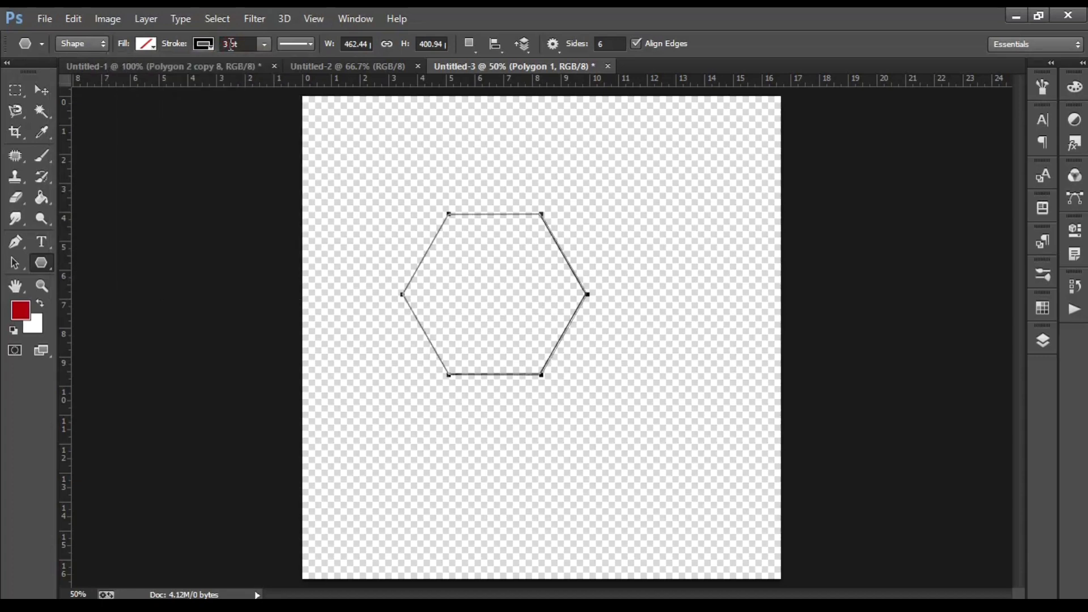
{"action": "type", "text": "5"}
{"action": "key", "text": "Return"}
{"action": "type", "text": "6"}
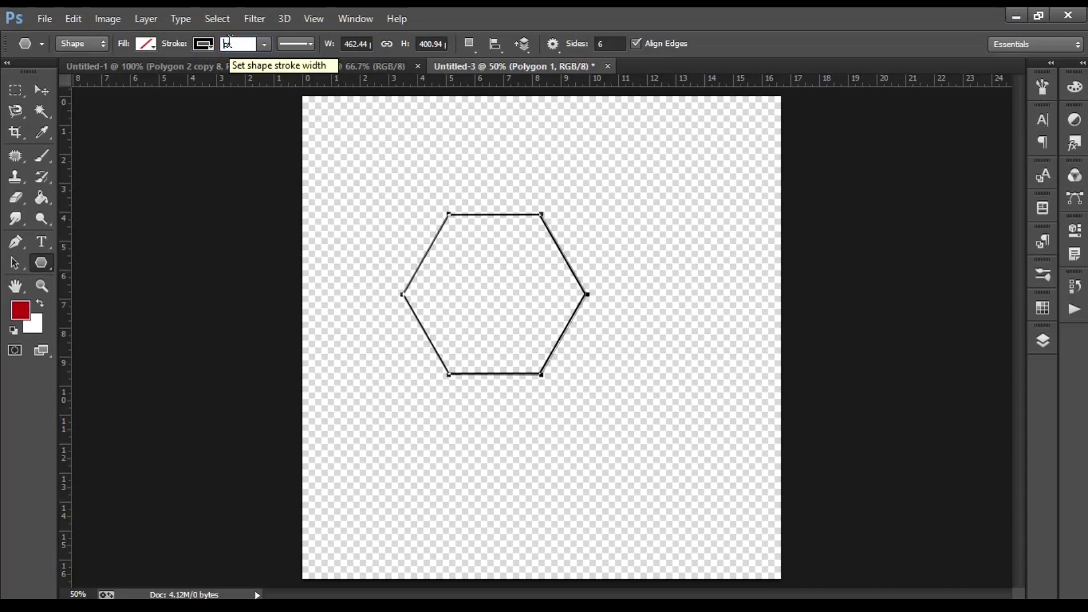
{"action": "key", "text": "Return"}
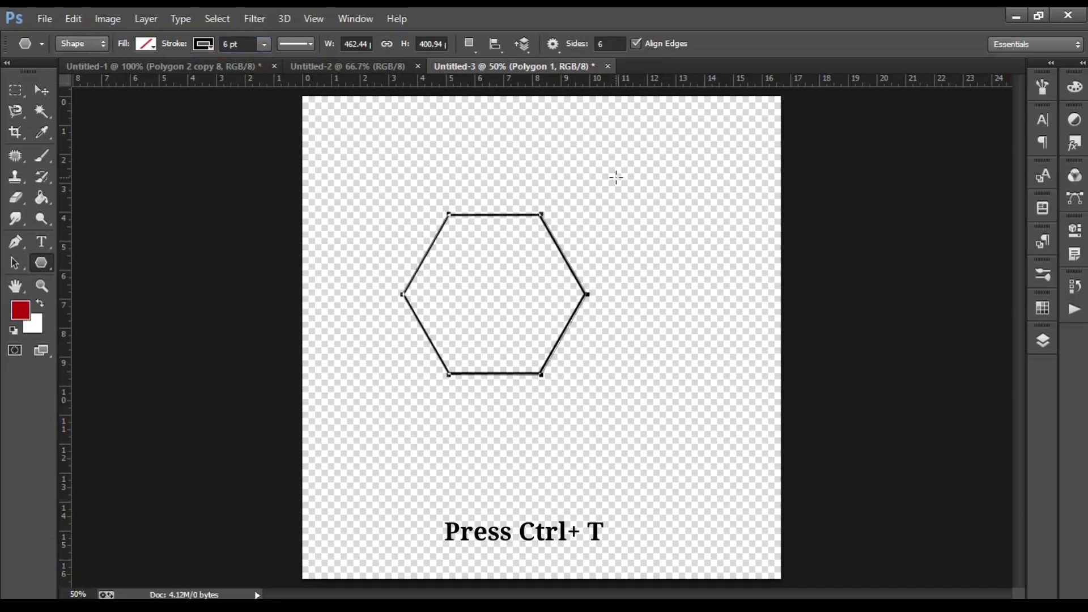
- Rotate the hexagon outline 90° so its points face up and down
{"action": "key", "text": "ctrl+t"}
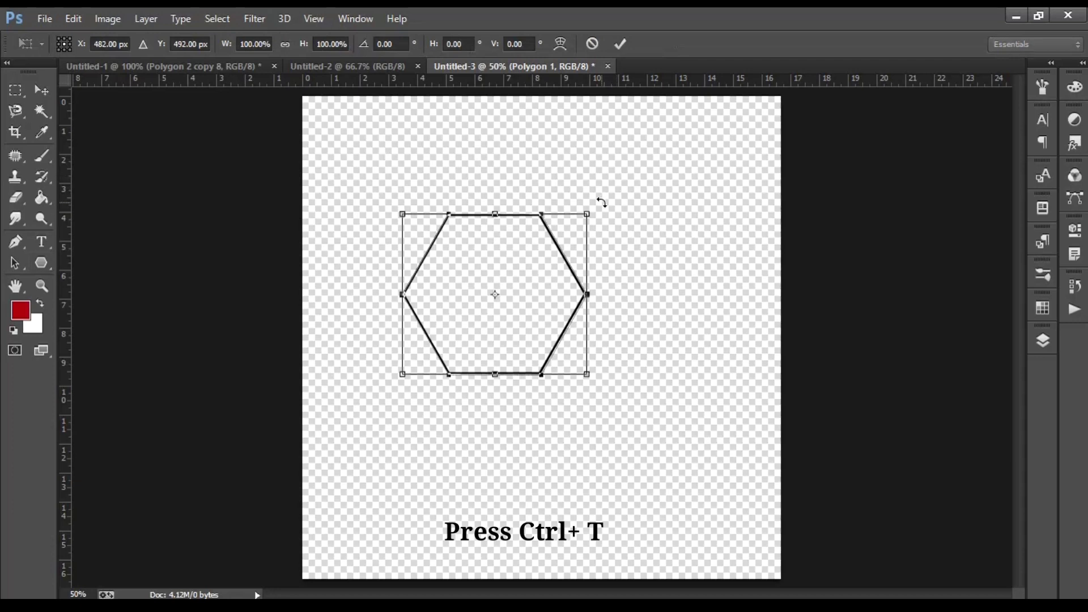
{"action": "left_click_drag", "start_coordinate": [586, 192], "coordinate": [395, 164]}
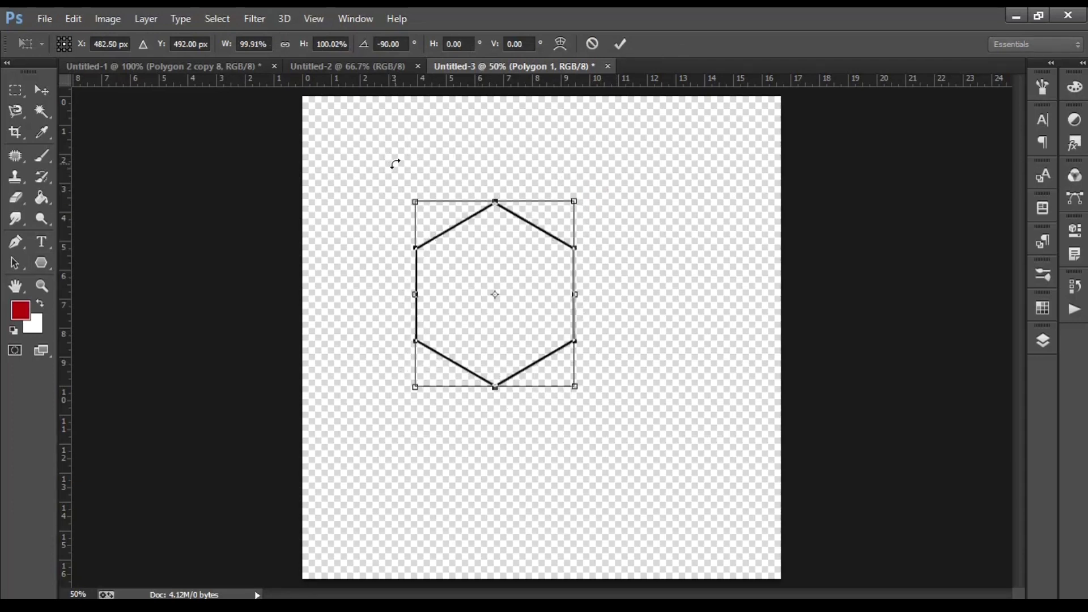
{"action": "left_click", "coordinate": [622, 44]}
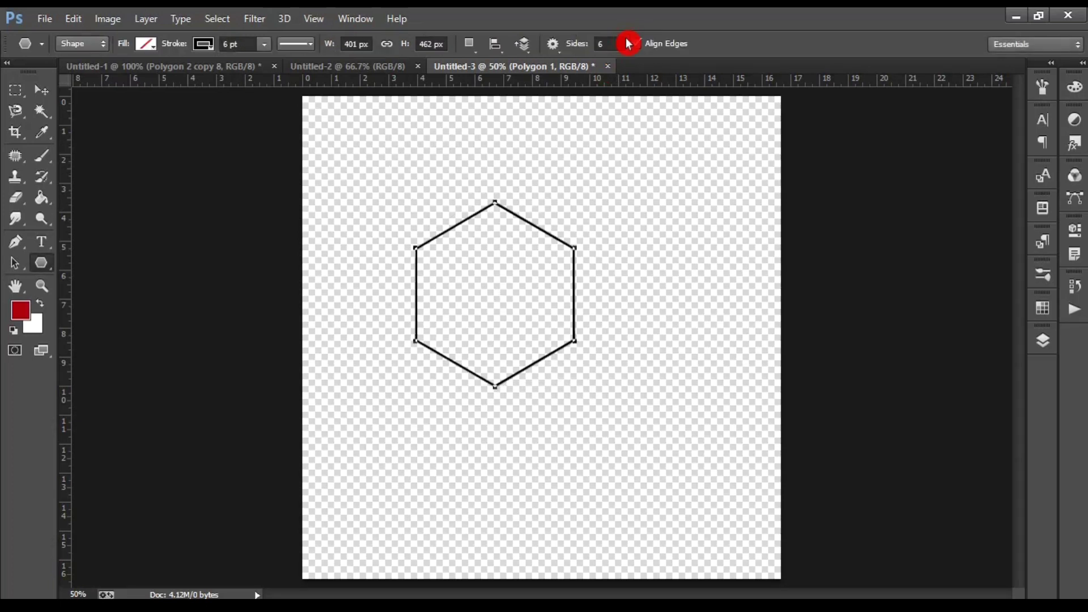
- Reshape the hexagon narrower and taller, to about 337 × 514 px
{"action": "key", "text": "ctrl+t"}
{"action": "left_click_drag", "start_coordinate": [575, 294], "coordinate": [548, 295]}
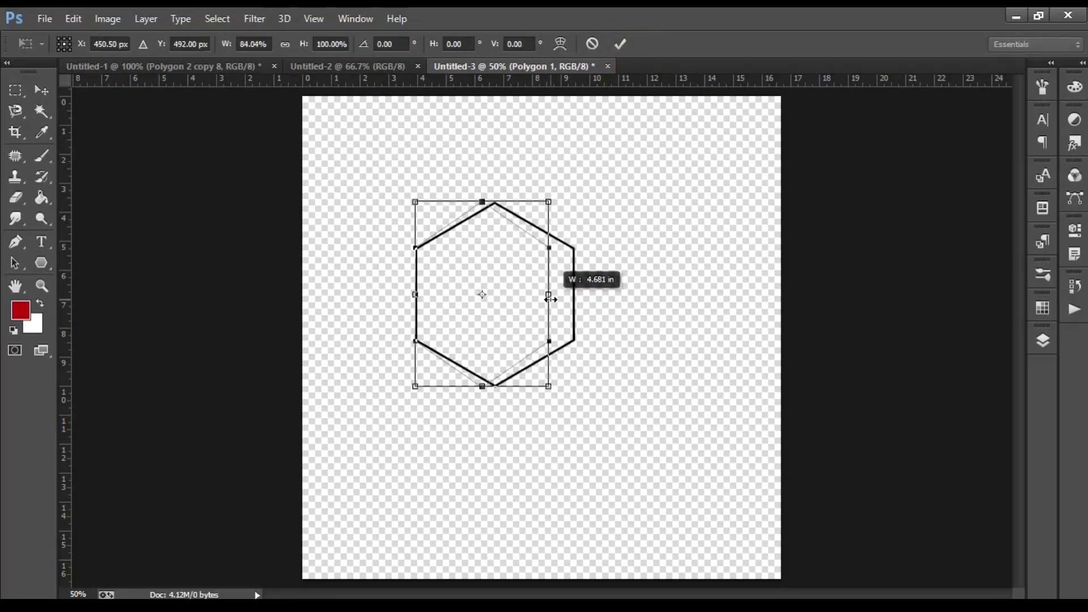
{"action": "left_click_drag", "start_coordinate": [498, 390], "coordinate": [498, 407]}
{"action": "left_click", "coordinate": [621, 44]}
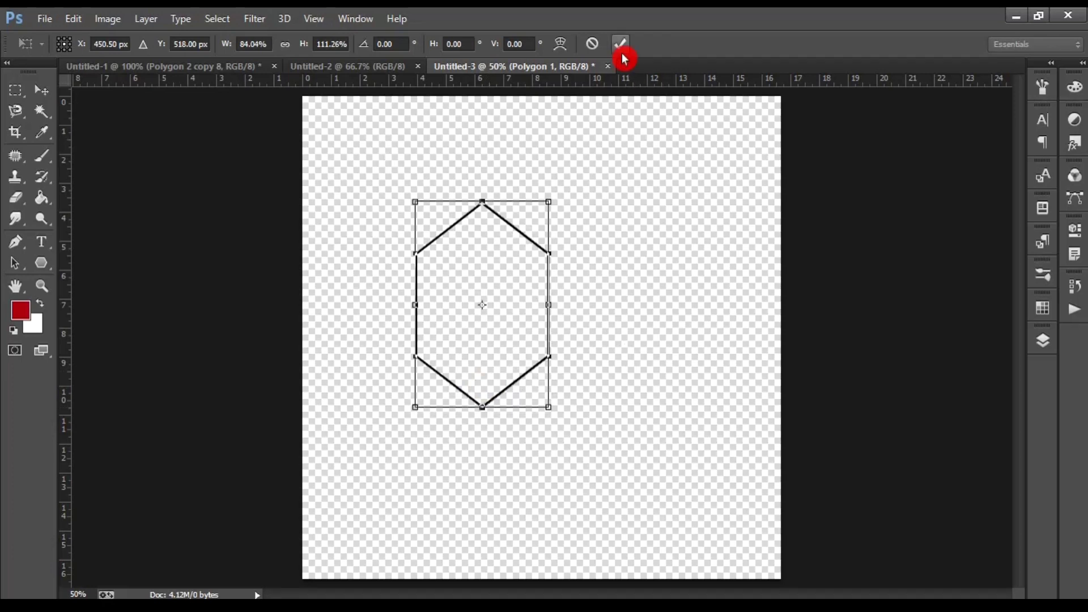
{"action": "left_click", "coordinate": [1045, 341]}
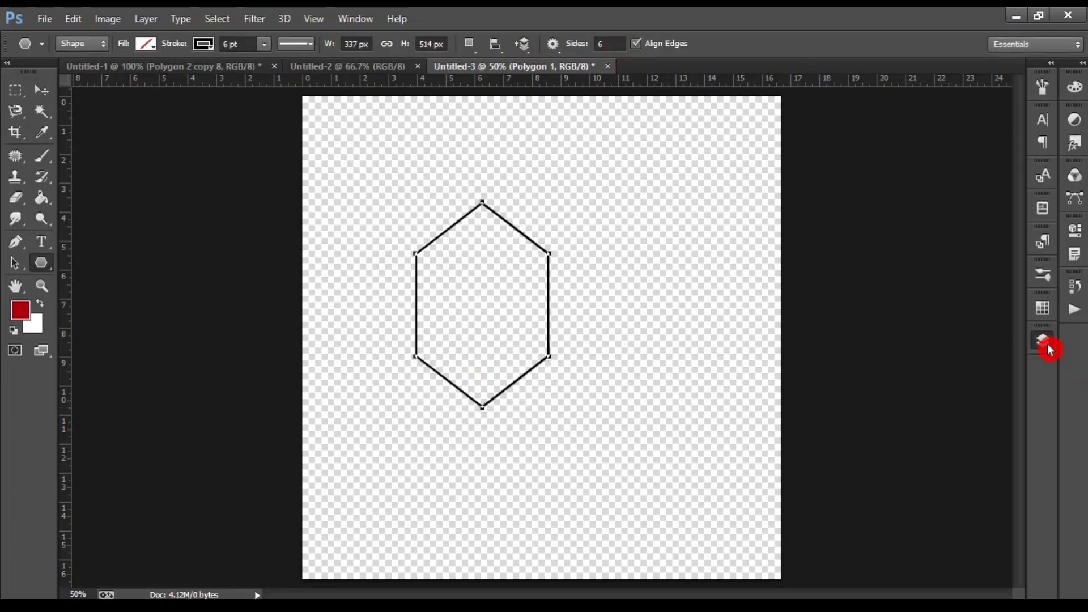
- Rasterize the hexagon layer, duplicate it, and move the copy about 1.47 in down
{"action": "right_click", "coordinate": [913, 415]}
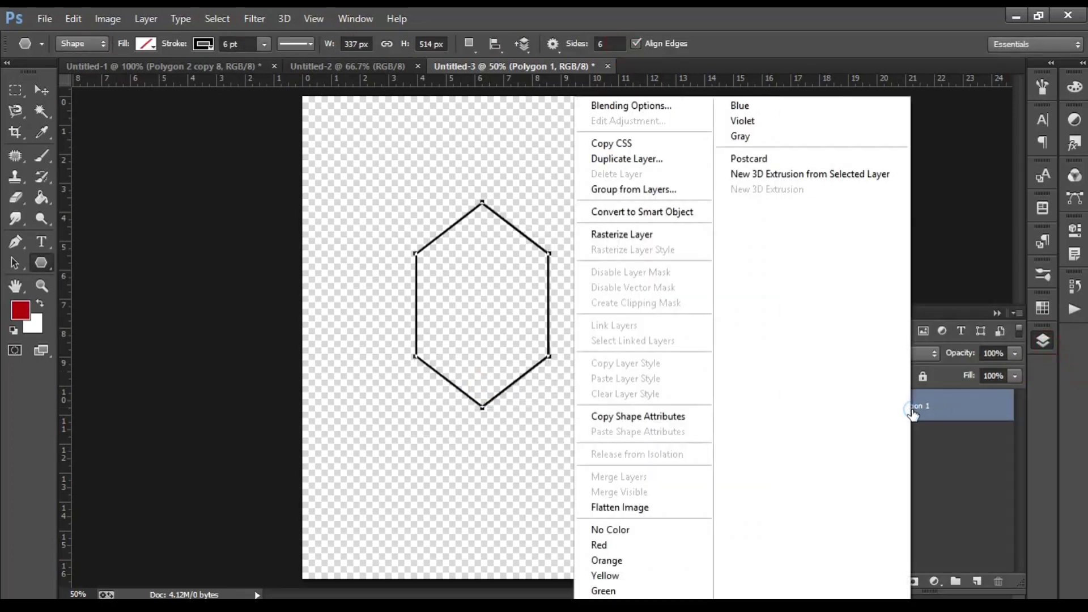
{"action": "left_click", "coordinate": [659, 237]}
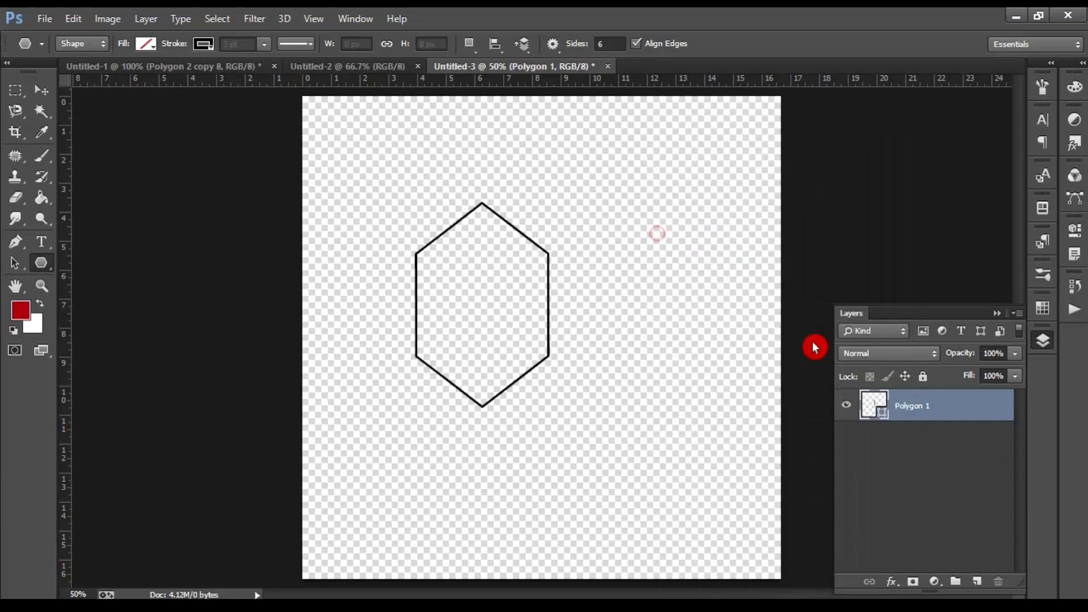
{"action": "key", "text": "ctrl+j"}
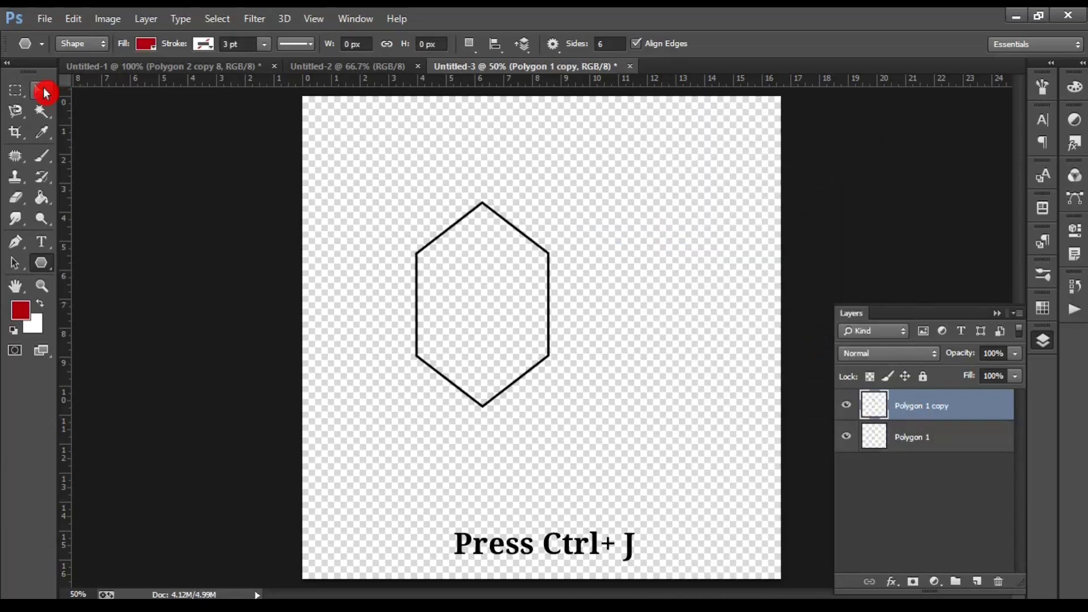
{"action": "left_click", "coordinate": [41, 89]}
{"action": "left_click_drag", "start_coordinate": [523, 234], "coordinate": [528, 284]}
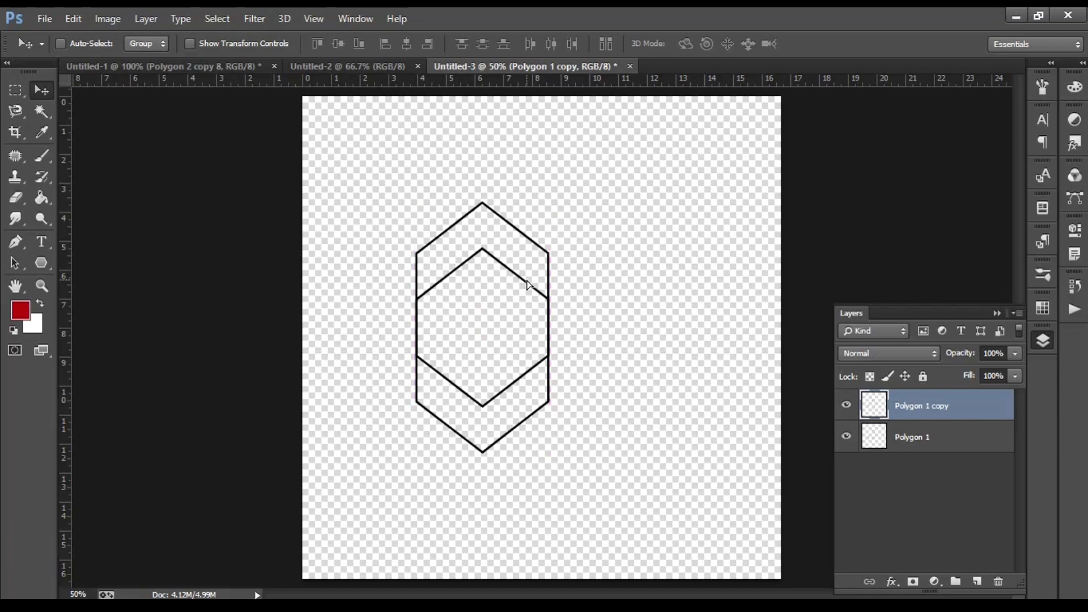
{"action": "key", "text": "ctrl+plus"}
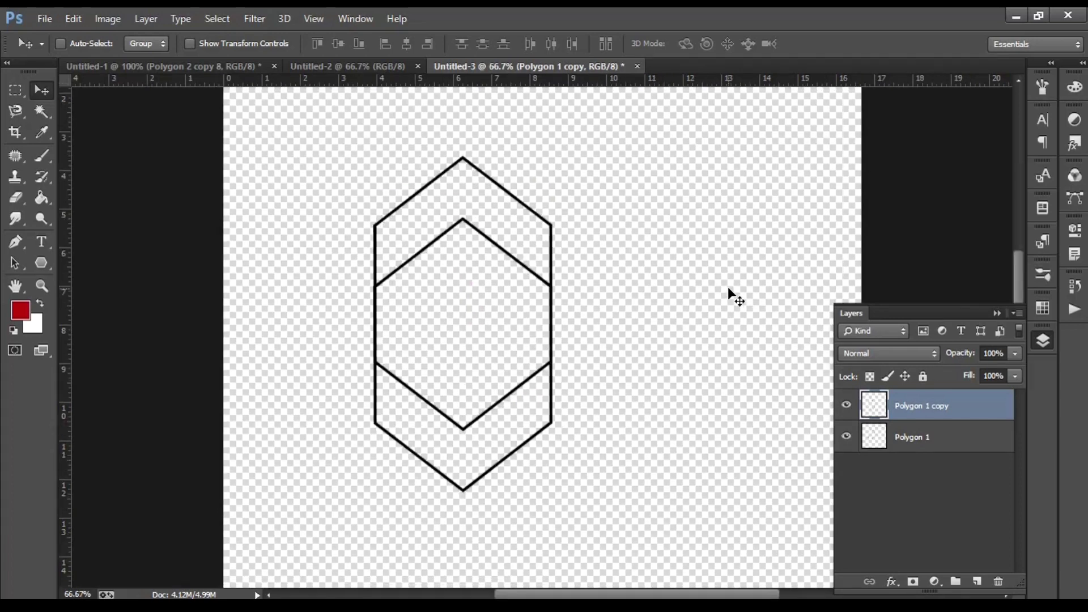
{"action": "key", "text": "ctrl+plus"}
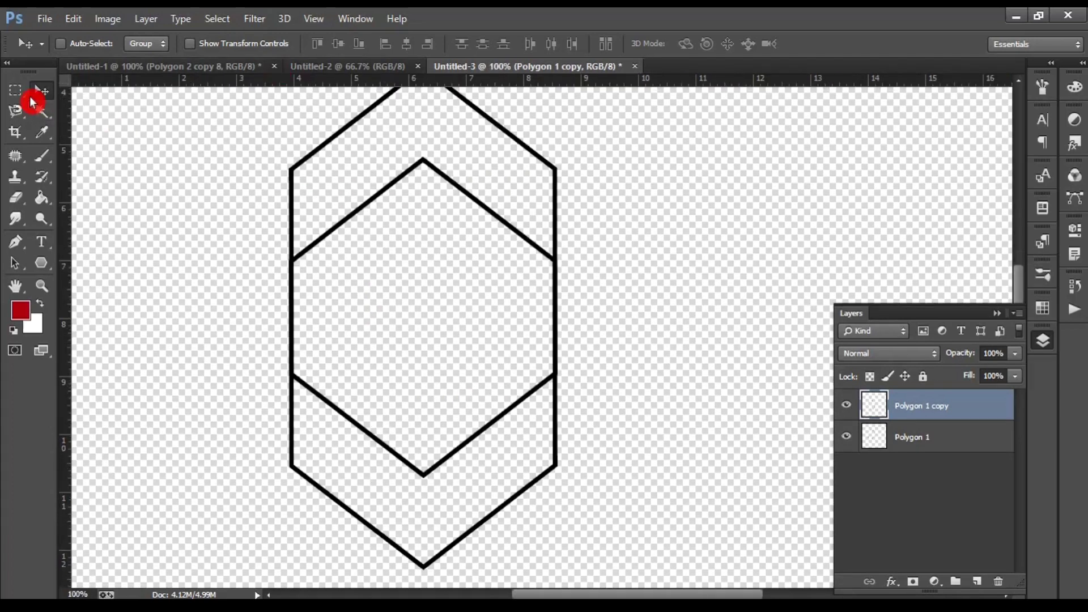
- Select the lower area and delete it from both hexagon layers, leaving one chevron
{"action": "left_click", "coordinate": [16, 90]}
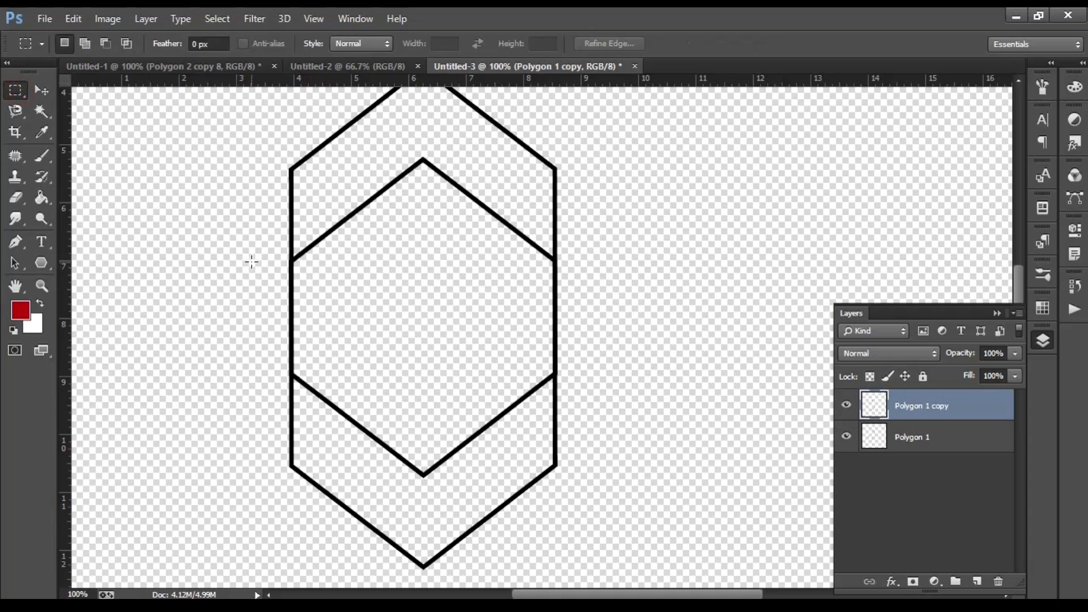
{"action": "mouse_move", "coordinate": [255, 260]}
{"action": "left_mouse_down"}
{"action": "mouse_move", "coordinate": [612, 460]}
{"action": "mouse_move", "coordinate": [625, 578]}
{"action": "left_mouse_up"}
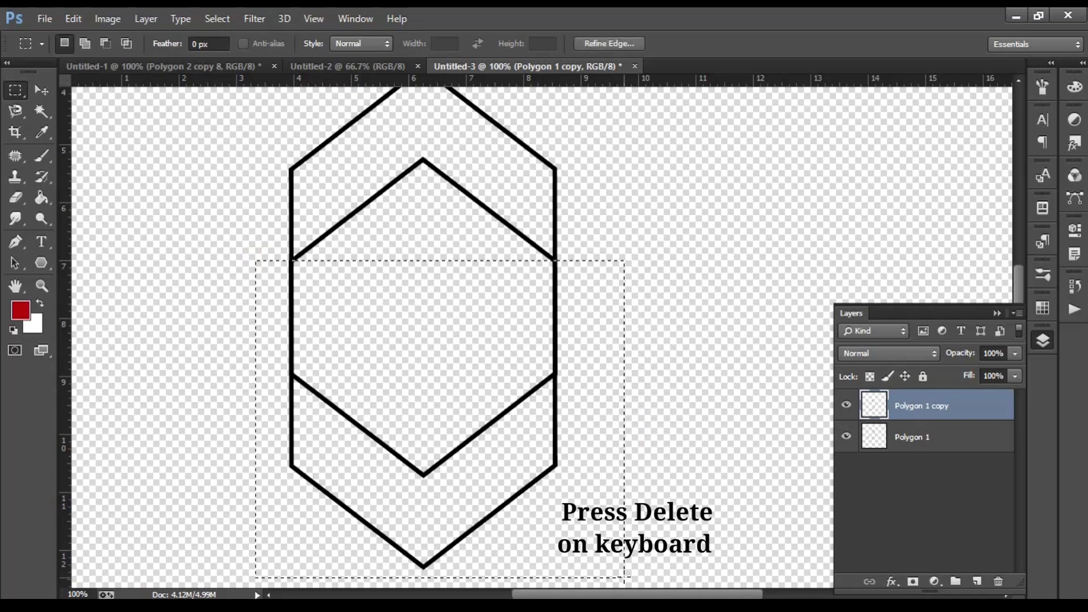
{"action": "key", "text": "ctrl+minus"}
{"action": "left_click", "coordinate": [955, 453]}
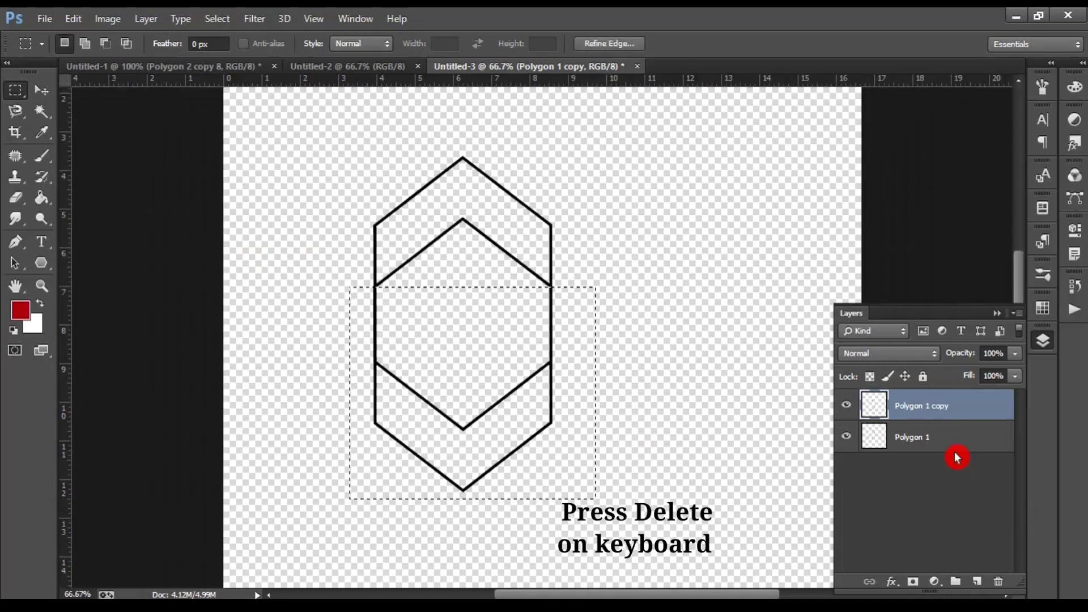
{"action": "key", "text": "Delete"}
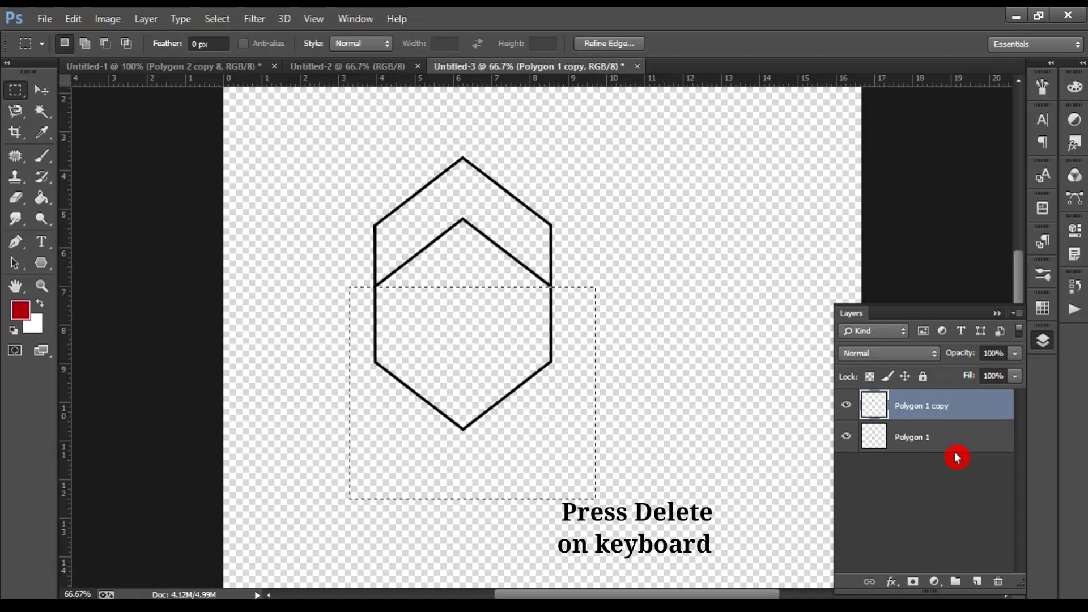
{"action": "left_click", "coordinate": [954, 447]}
{"action": "key", "text": "Delete"}
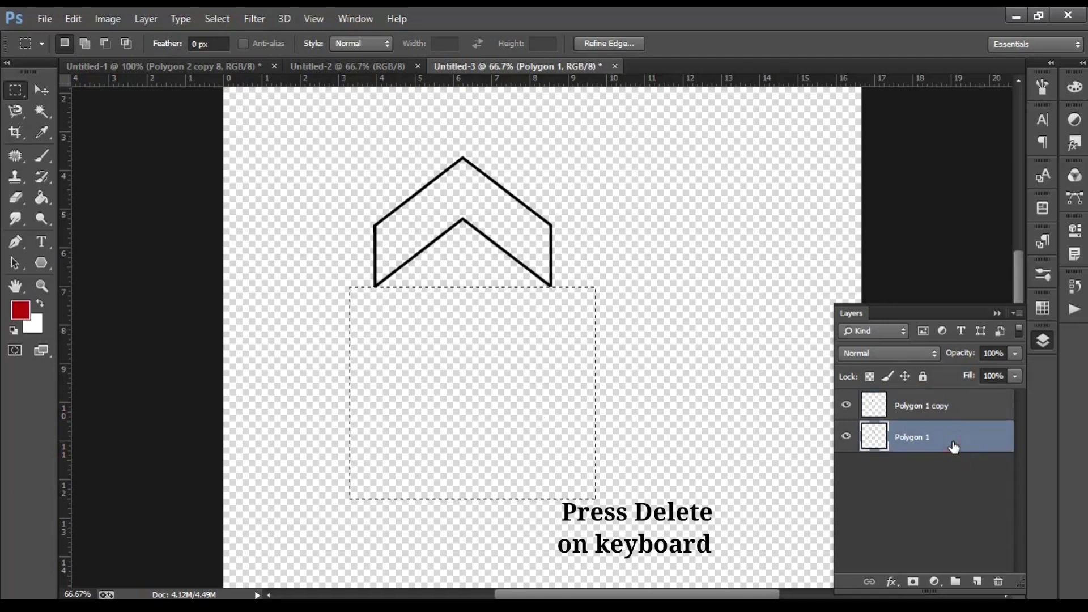
{"action": "key", "text": "ctrl+d"}
{"action": "left_click", "coordinate": [914, 407]}
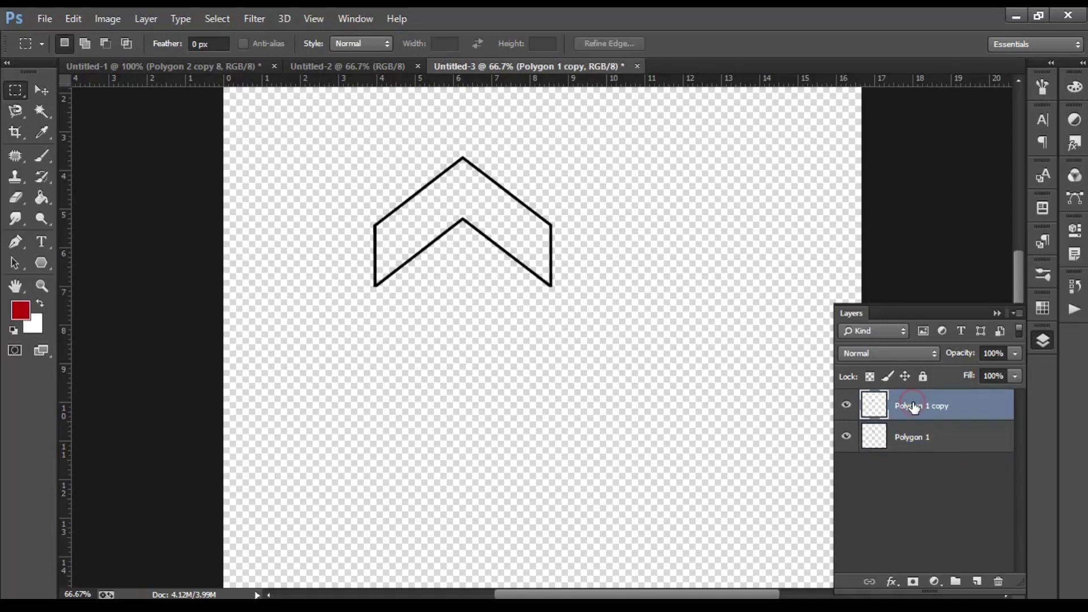
- Merge Polygon 1 and Polygon 1 copy into a single chevron layer
{"action": "left_click", "coordinate": [922, 438], "text": "shift"}
{"action": "right_click", "coordinate": [923, 440]}
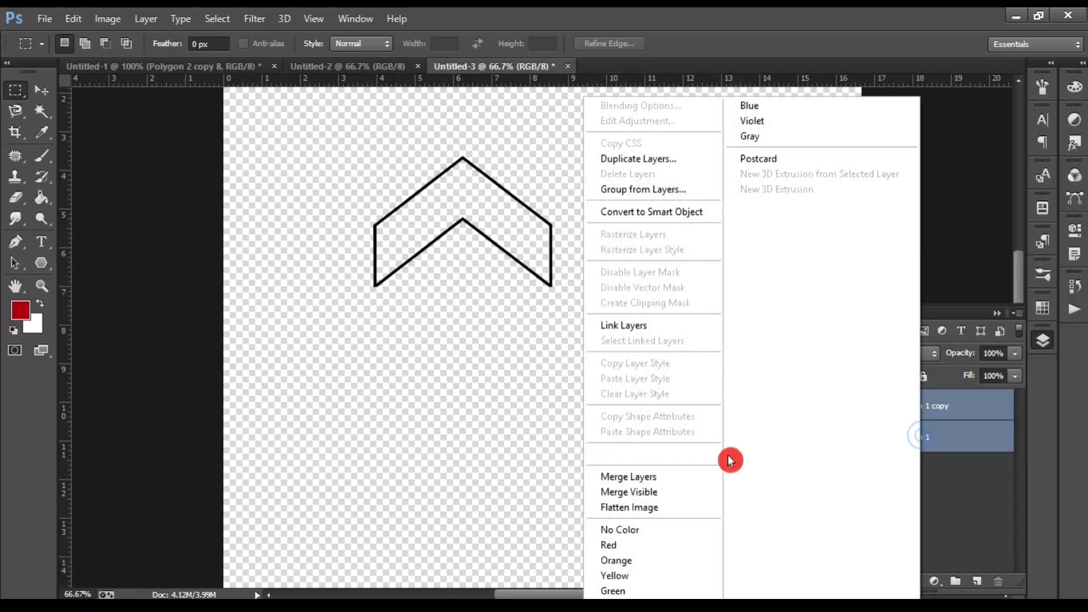
{"action": "left_click", "coordinate": [668, 478]}
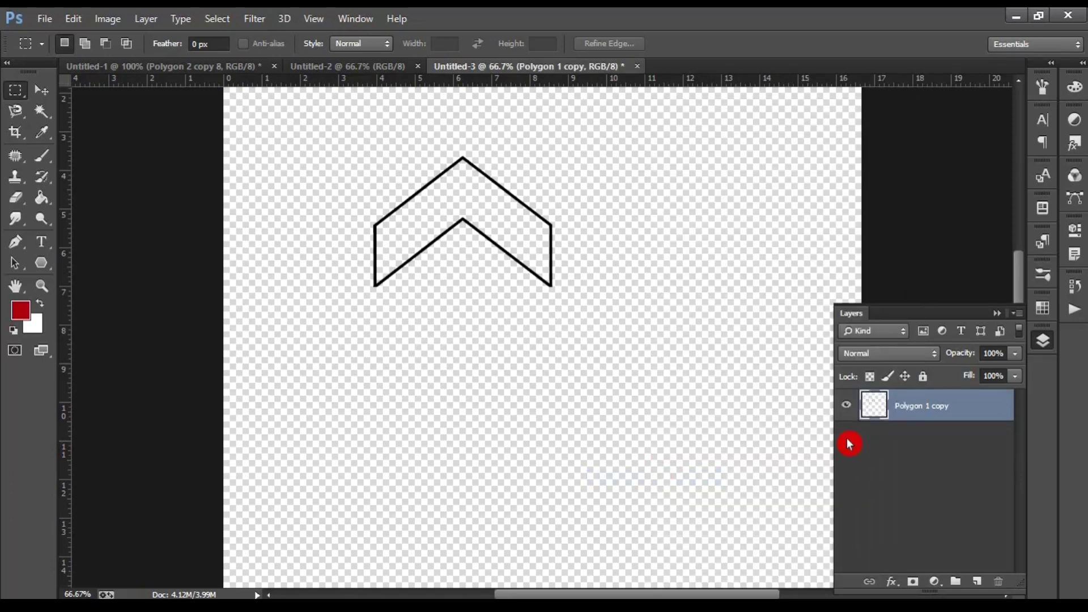
- Duplicate the chevron and place the copy directly to its right, edges touching
{"action": "key", "text": "ctrl+j"}
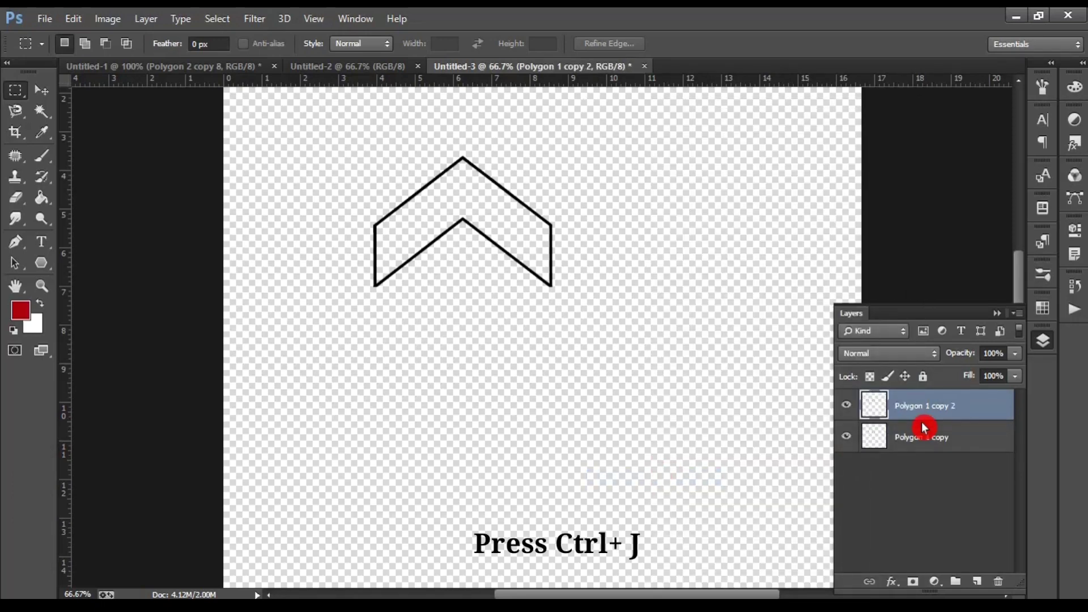
{"action": "left_click", "coordinate": [41, 91]}
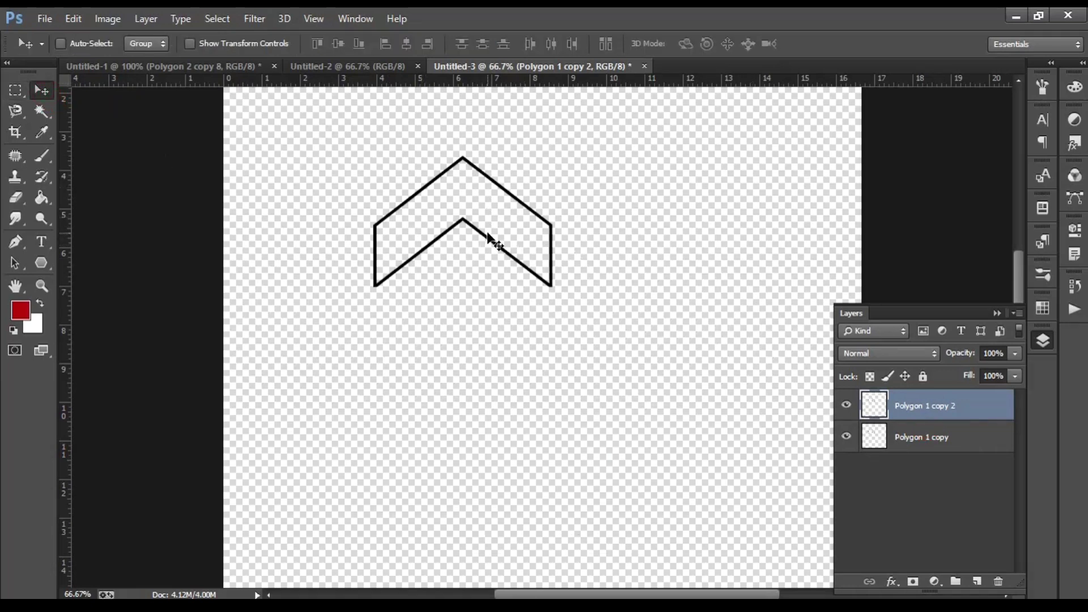
{"action": "left_click_drag", "start_coordinate": [488, 237], "coordinate": [665, 244]}
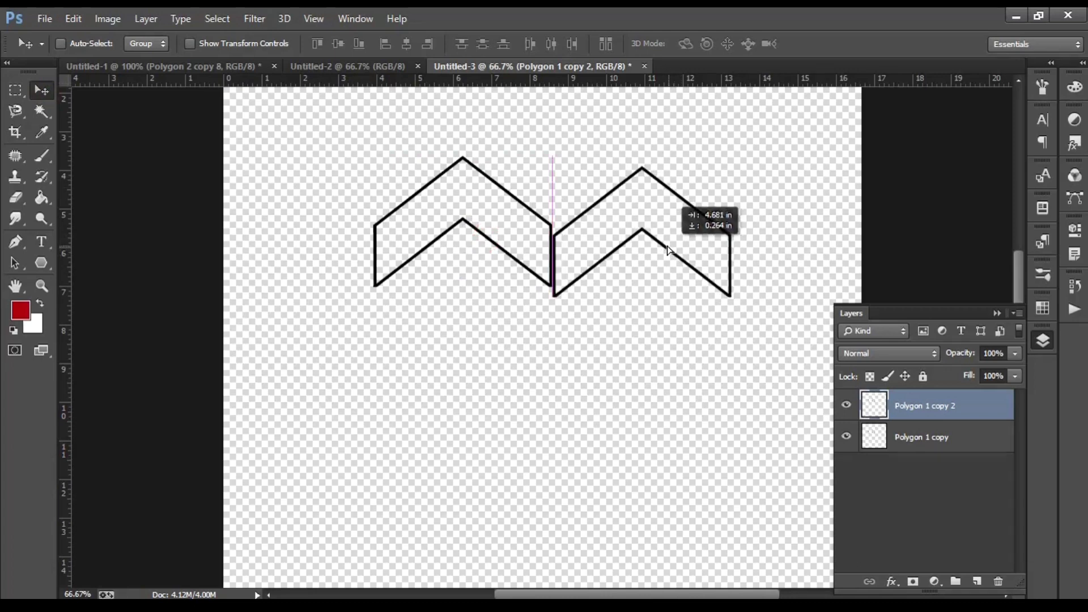
{"action": "scroll", "coordinate": [1014, 267], "scroll_direction": "up", "scroll_amount": 3}
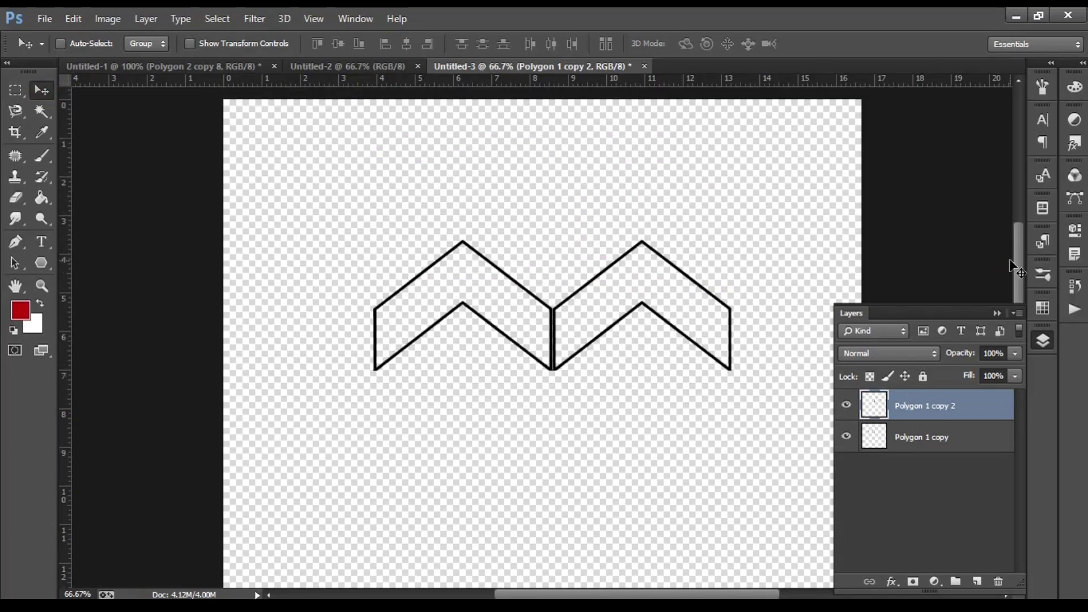
{"action": "key", "text": "Left"}
{"action": "key", "text": "Left"}
{"action": "key", "text": "Left"}
{"action": "key", "text": "Left"}
{"action": "key", "text": "Left"}
{"action": "key", "text": "Left"}
{"action": "key", "text": "Left"}
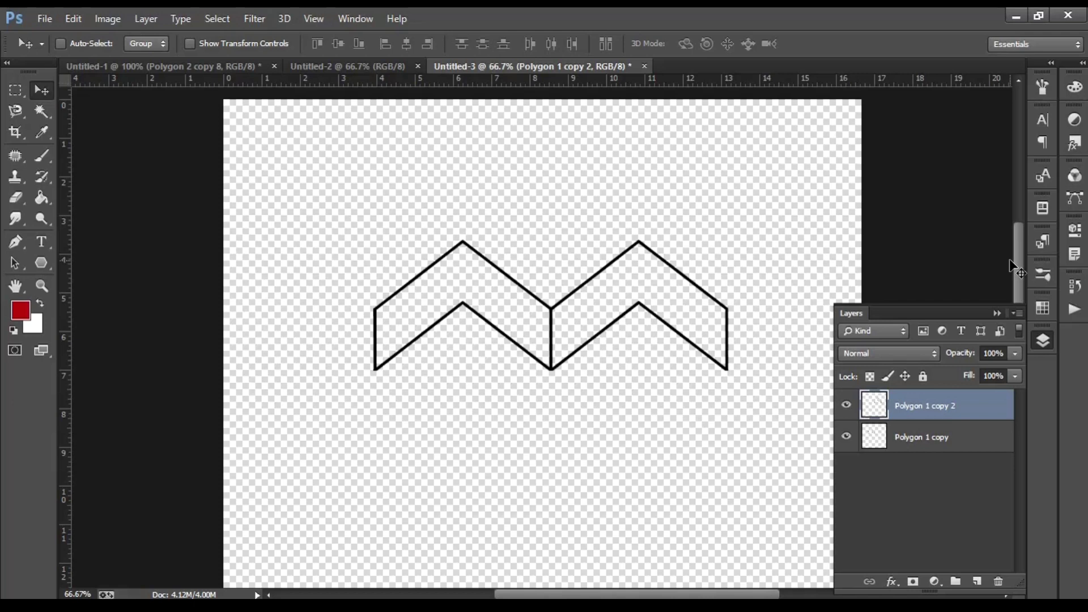
- Duplicate the chevron and rotate the new copy by 180°
{"action": "key", "text": "ctrl+j"}
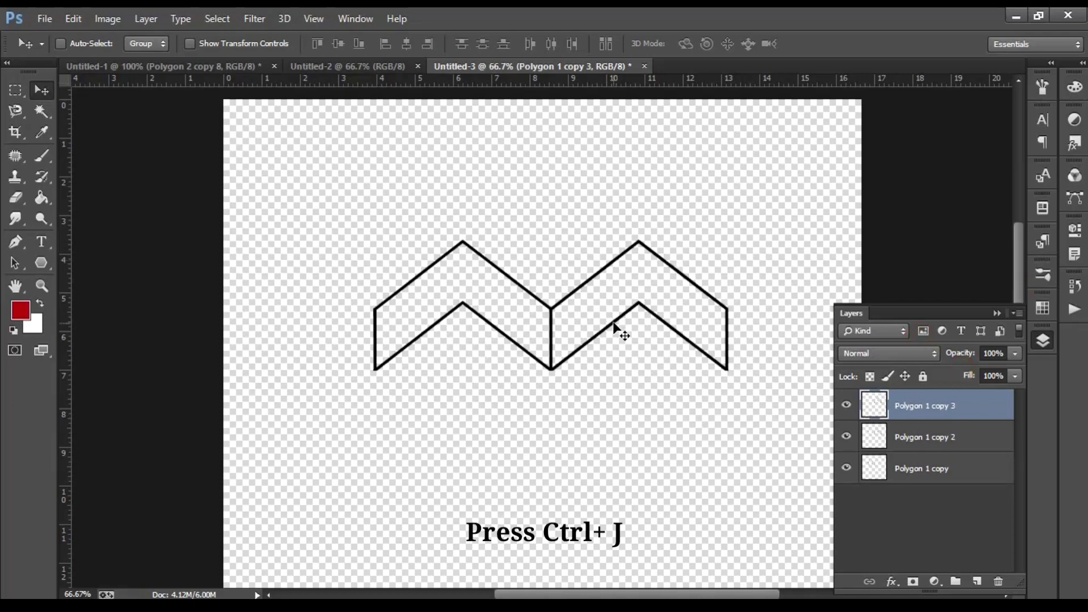
{"action": "left_click_drag", "start_coordinate": [616, 334], "coordinate": [457, 466]}
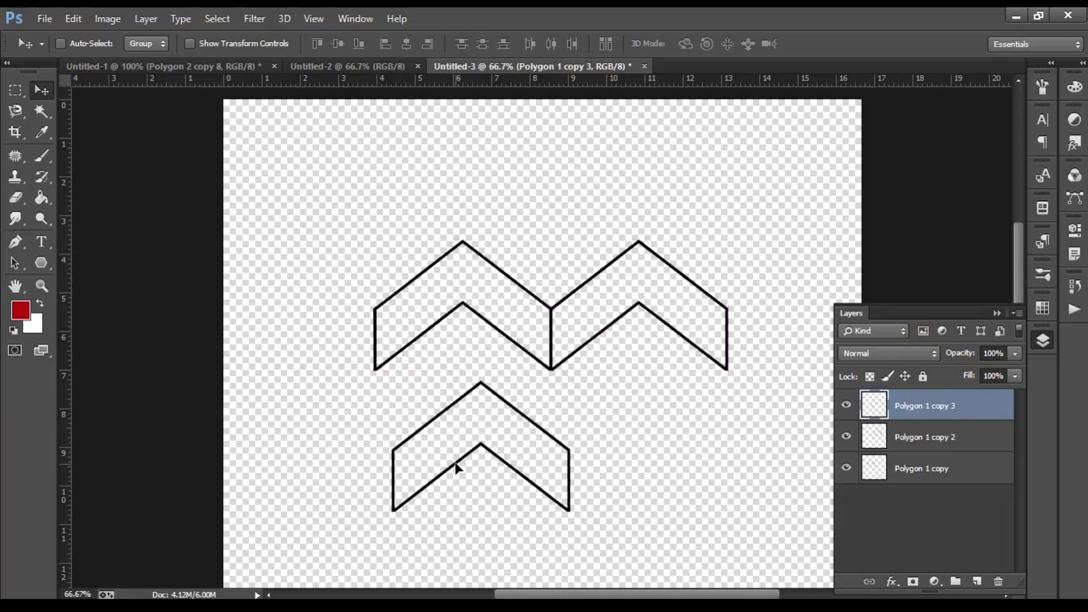
{"action": "key", "text": "ctrl+t"}
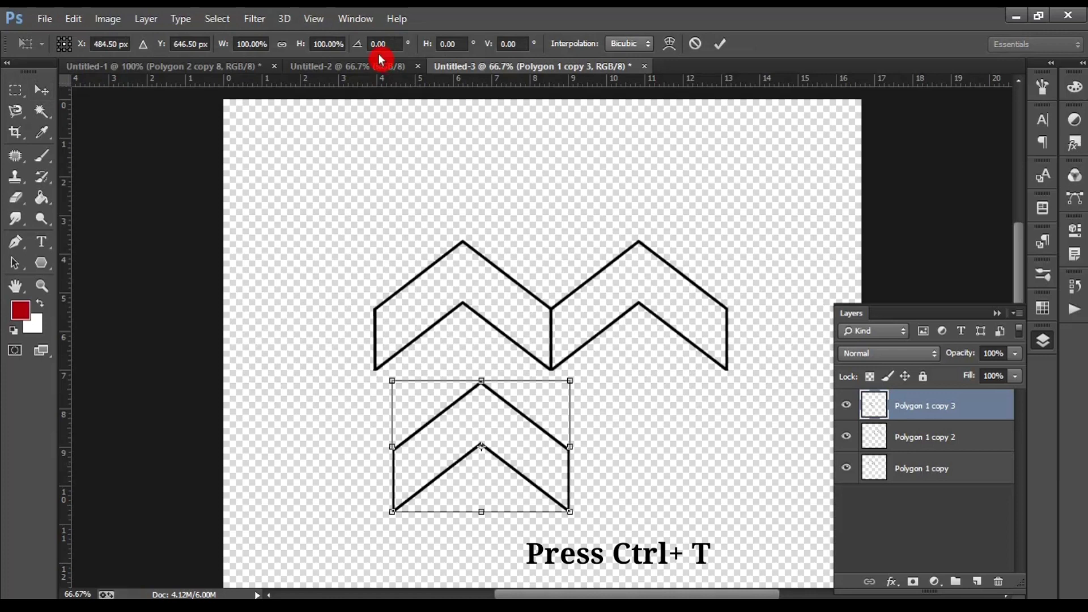
{"action": "left_click", "coordinate": [373, 44]}
{"action": "type", "text": "180"}
{"action": "key", "text": "Return"}
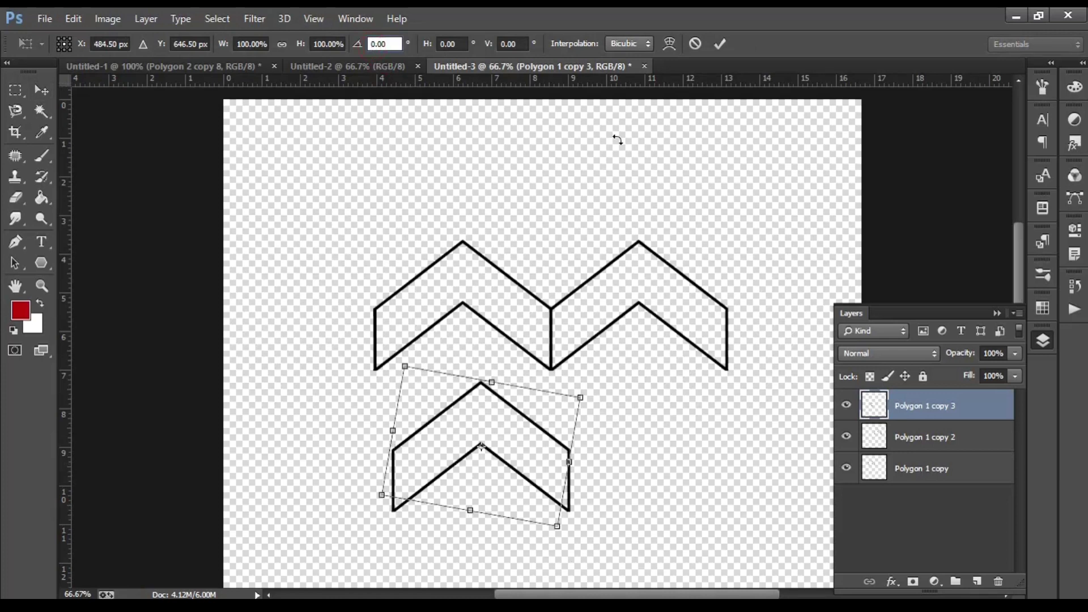
{"action": "left_click", "coordinate": [724, 41]}
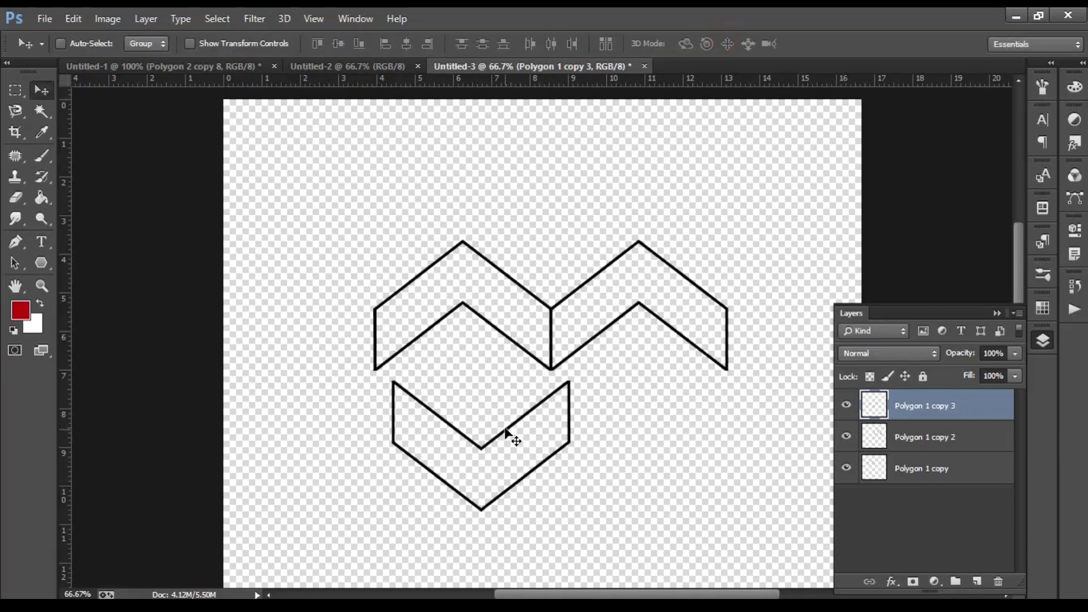
- Move the flipped chevron up into the notch between the two chevrons
{"action": "left_click_drag", "start_coordinate": [506, 433], "coordinate": [574, 233]}
{"action": "key", "text": "Right"}
{"action": "key", "text": "Right"}
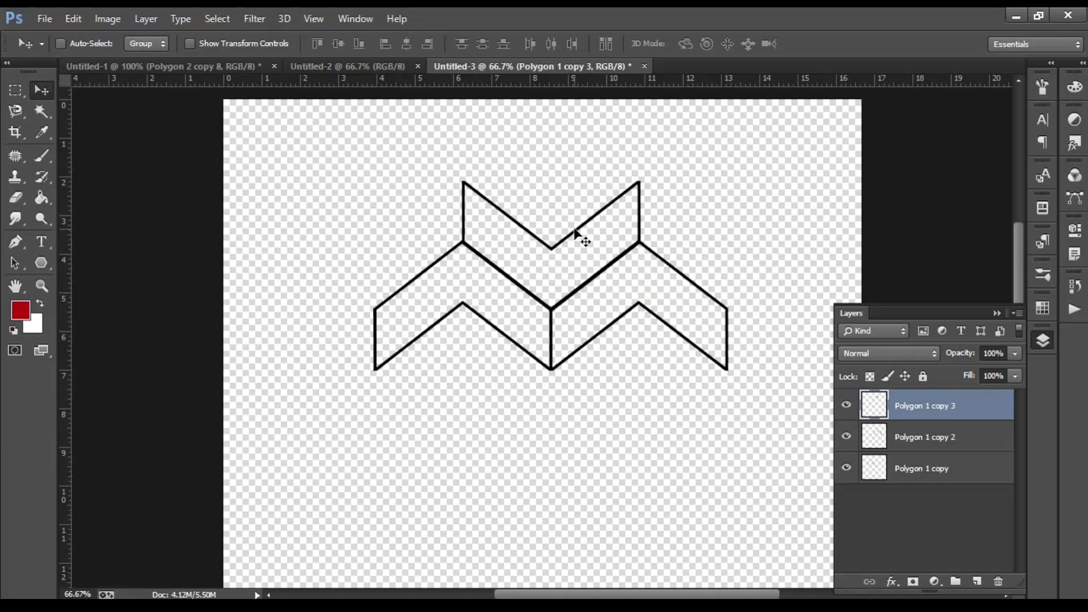
{"action": "key", "text": "Up"}
{"action": "key", "text": "Up"}
{"action": "key", "text": "Up"}
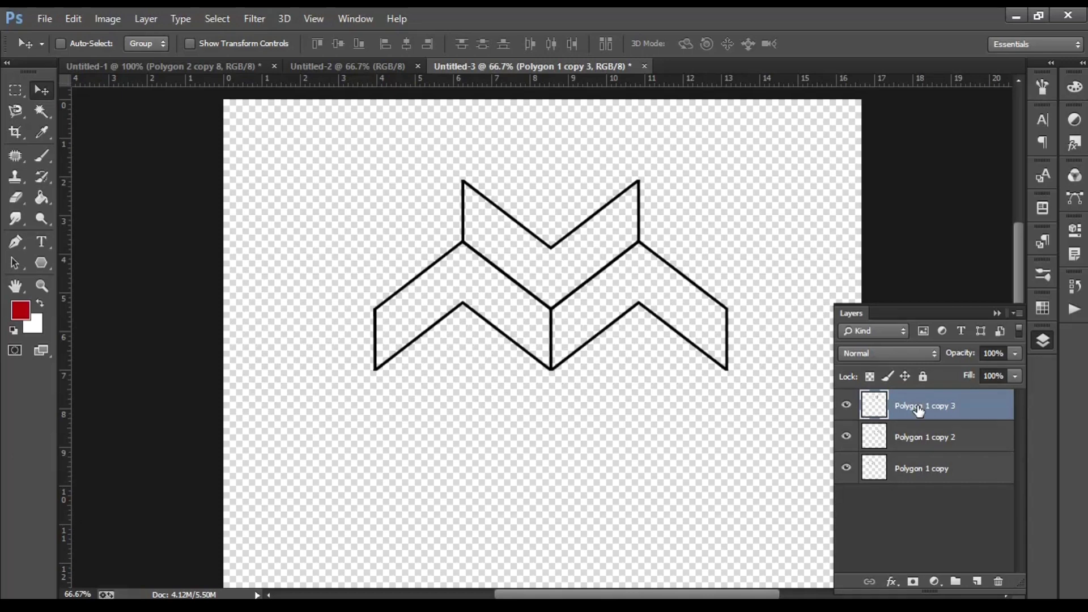
- Add a fourth chevron beneath the pair and a vertical guide on the chevrons' left edge
{"action": "key", "text": "ctrl+j"}
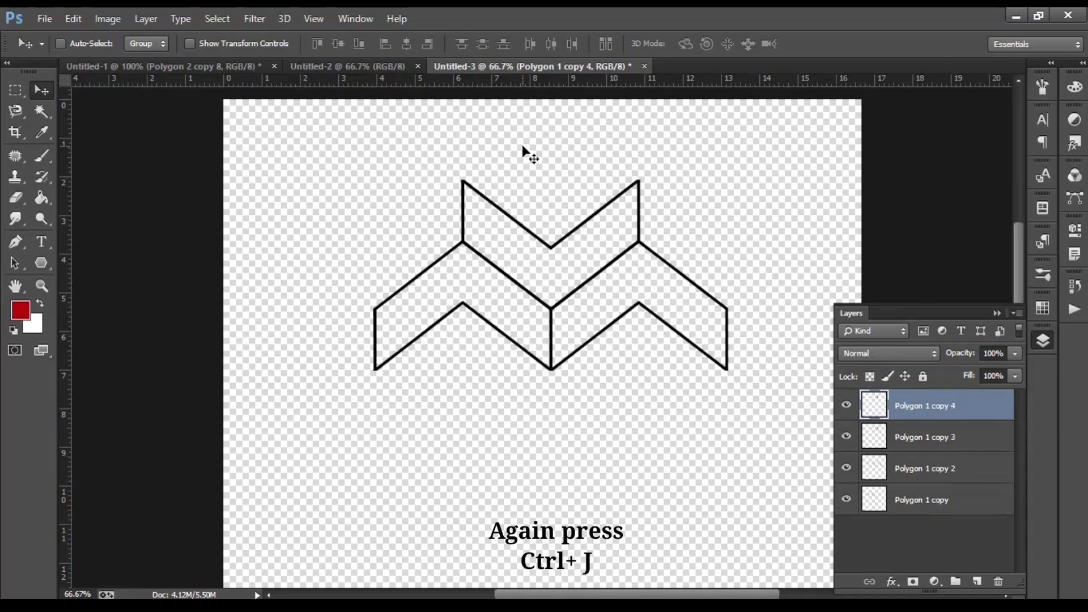
{"action": "left_click_drag", "start_coordinate": [549, 247], "coordinate": [549, 376]}
{"action": "key", "text": "Up"}
{"action": "key", "text": "Up"}
{"action": "key", "text": "Up"}
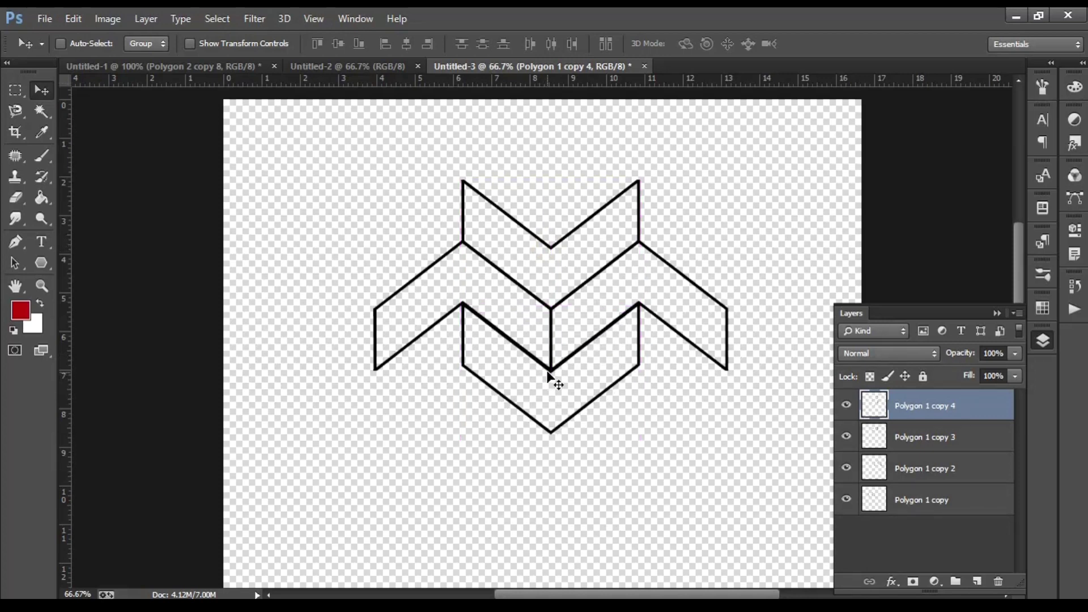
{"action": "key", "text": "Up"}
{"action": "key", "text": "Up"}
{"action": "key", "text": "Up"}
{"action": "key", "text": "Up"}
{"action": "left_click_drag", "start_coordinate": [69, 358], "coordinate": [465, 409]}
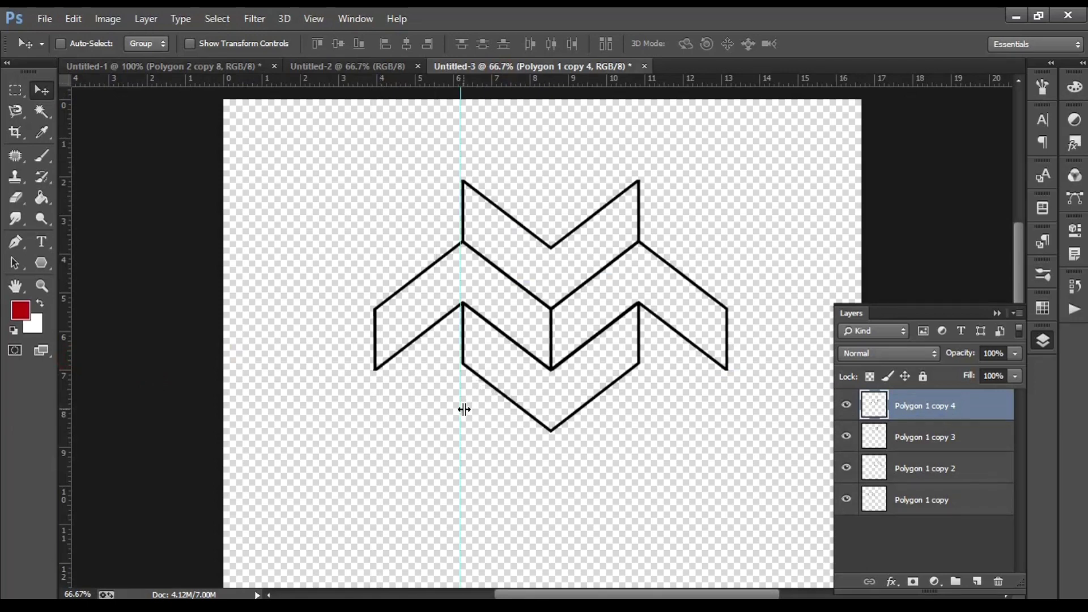
- Add a vertical guide along the central chevrons' right edge
{"action": "key", "text": "ctrl+plus"}
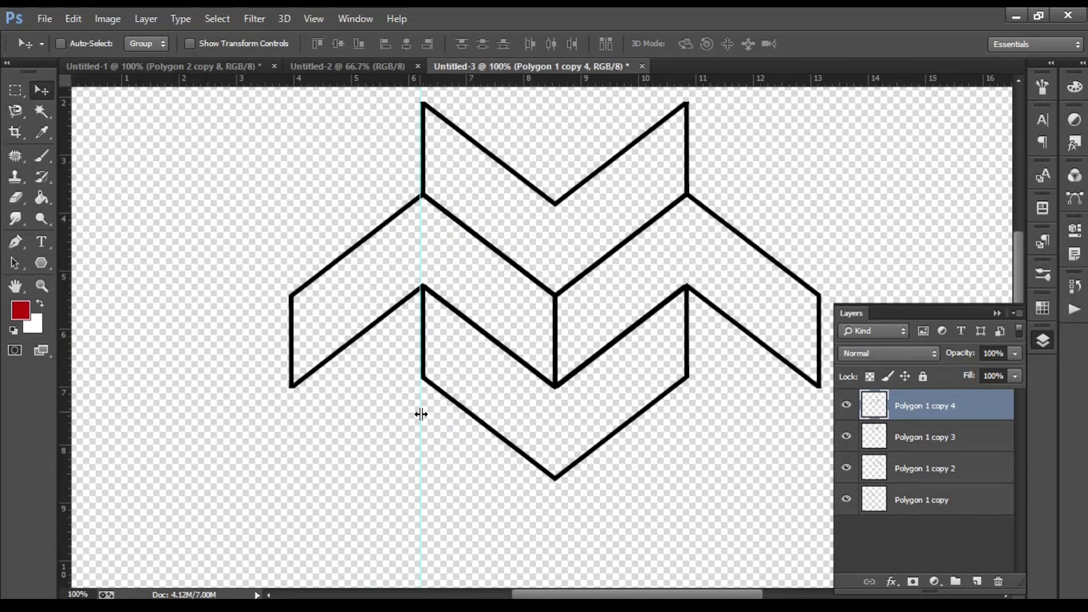
{"action": "key", "text": "alt+bracketleft"}
{"action": "left_click_drag", "start_coordinate": [72, 432], "coordinate": [681, 464]}
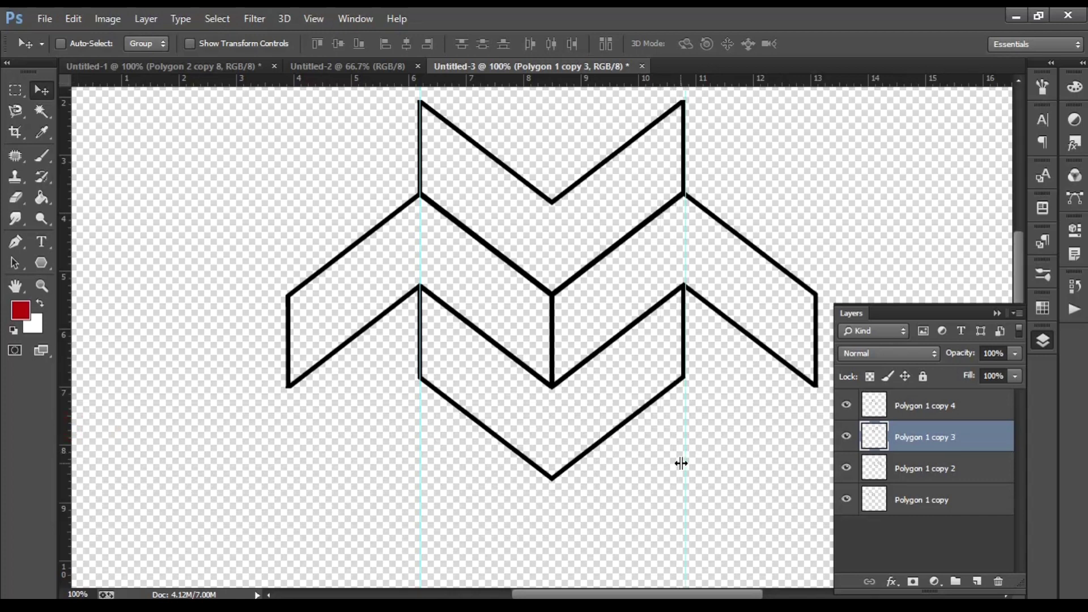
{"action": "key", "text": "ctrl+minus"}
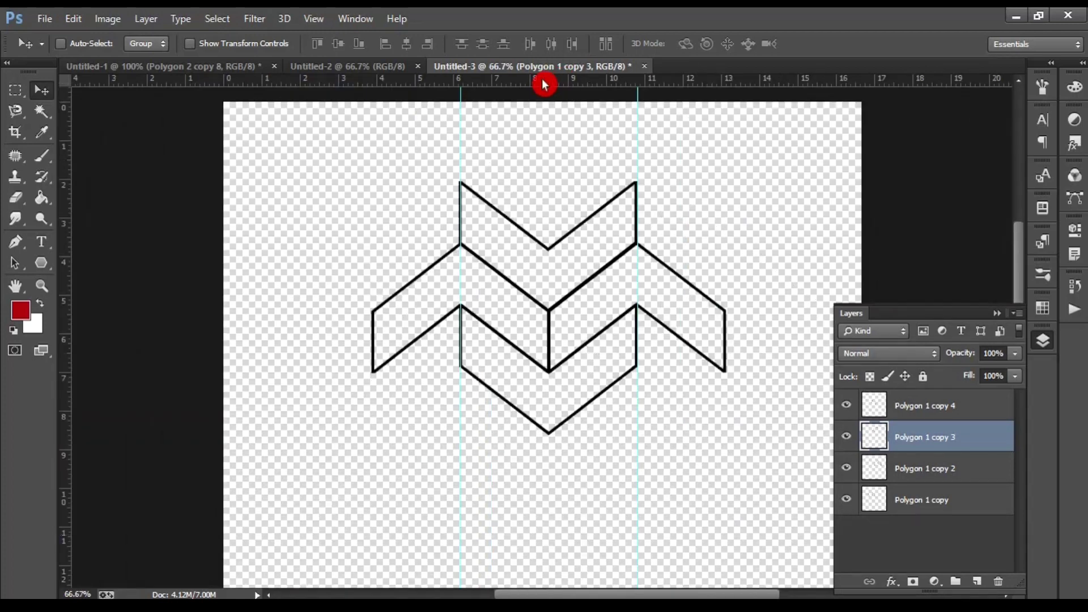
- Add a horizontal guide at about 3.65 in through the chevrons' upper corner points
{"action": "key", "text": "ctrl+plus"}
{"action": "key", "text": "ctrl+plus"}
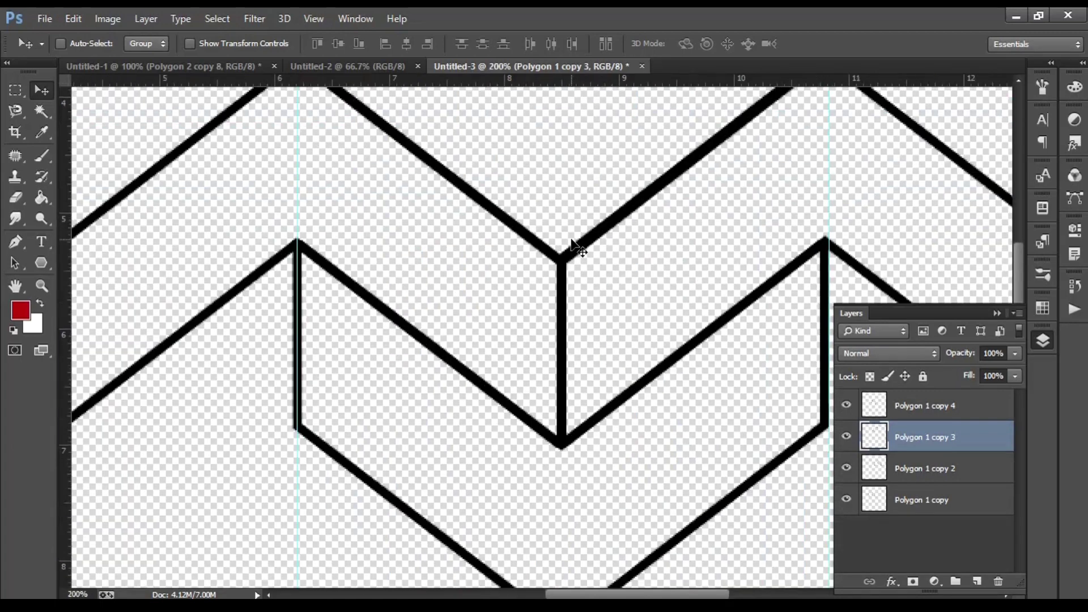
{"action": "left_click_drag", "start_coordinate": [1016, 285], "coordinate": [886, 258]}
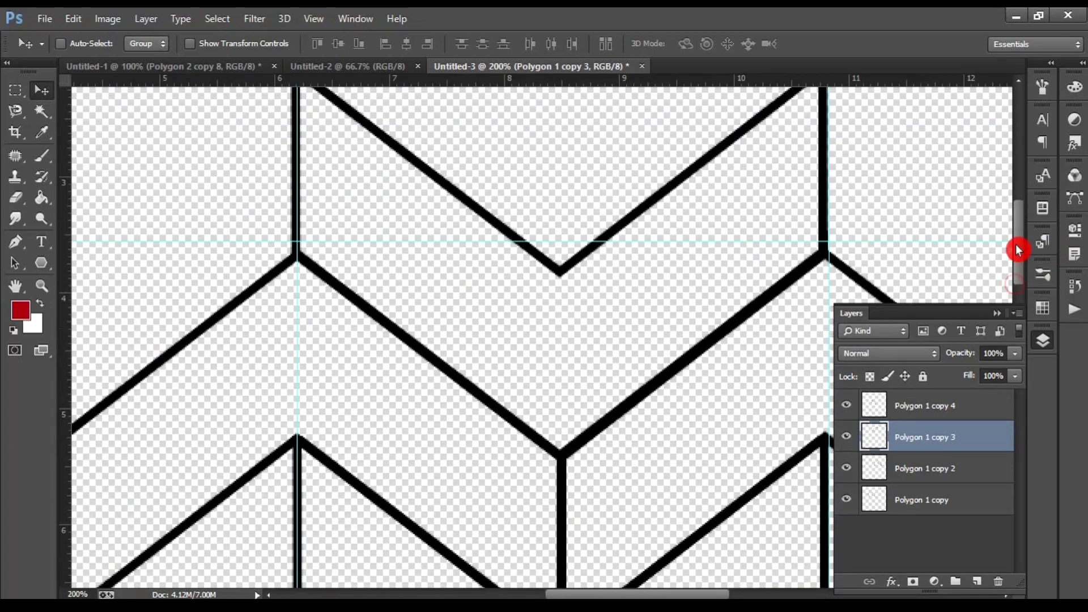
{"action": "left_click_drag", "start_coordinate": [494, 319], "coordinate": [494, 327]}
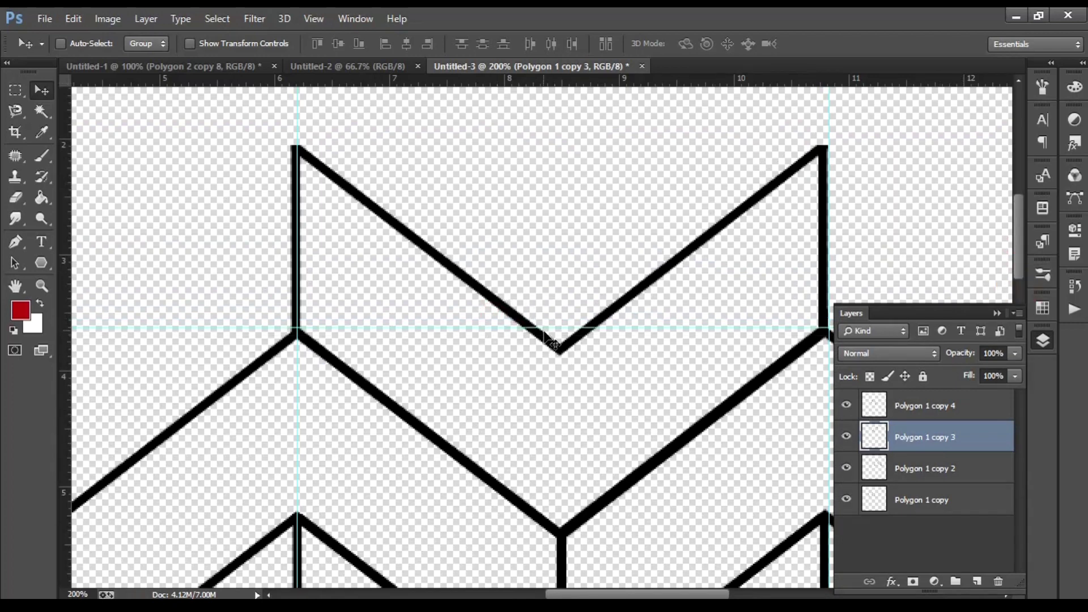
{"action": "left_click_drag", "start_coordinate": [541, 329], "coordinate": [542, 331]}
{"action": "left_click_drag", "start_coordinate": [535, 331], "coordinate": [535, 329]}
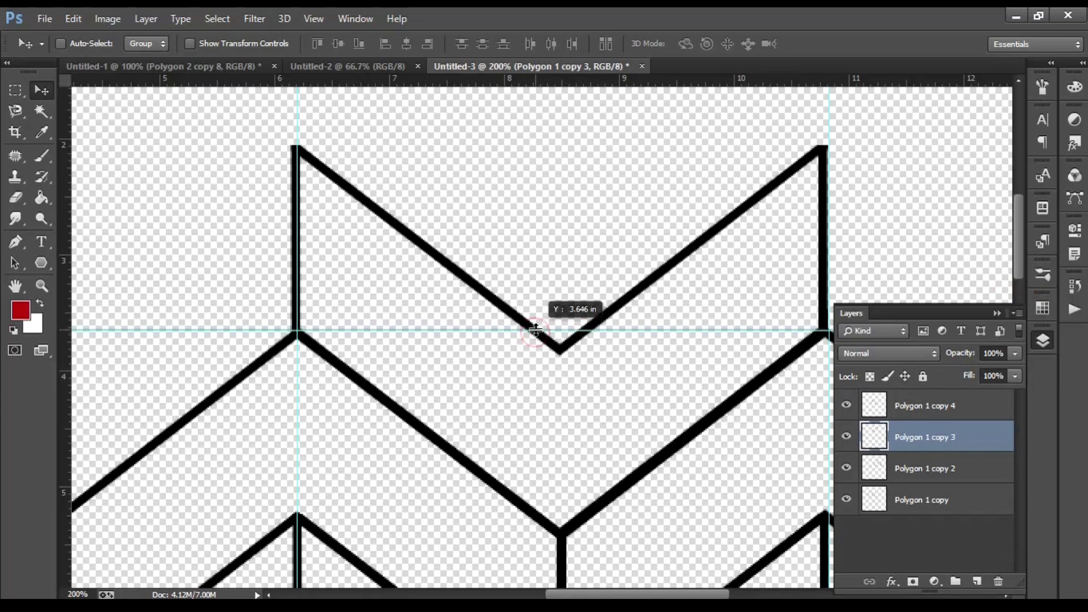
{"action": "left_click_drag", "start_coordinate": [1018, 244], "coordinate": [1023, 297]}
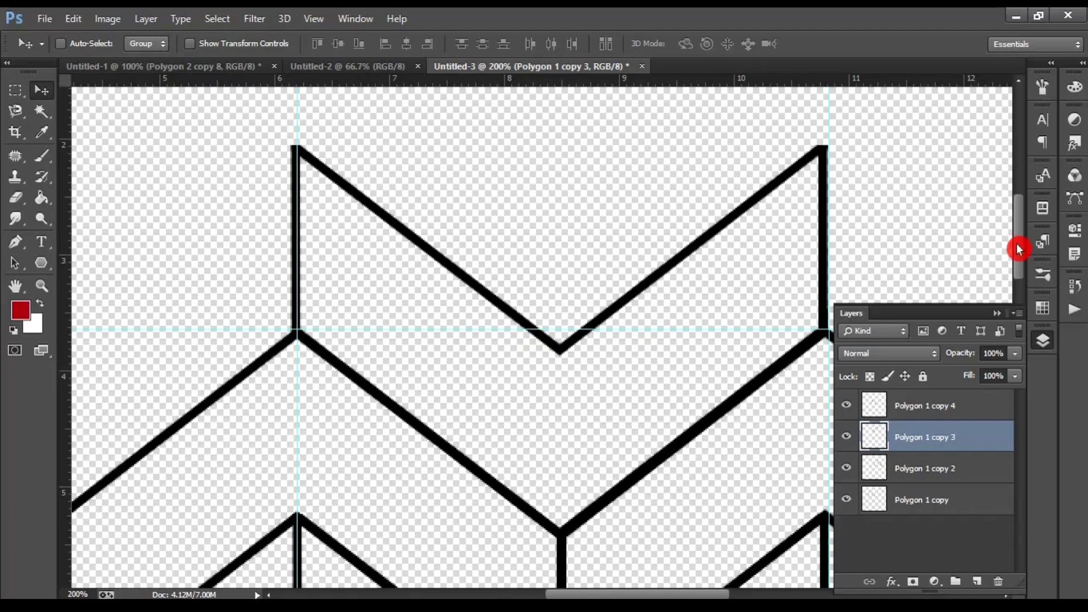
- Add a horizontal guide through the chevrons' lower corners and reposition the upper guide
{"action": "key", "text": "ctrl+minus"}
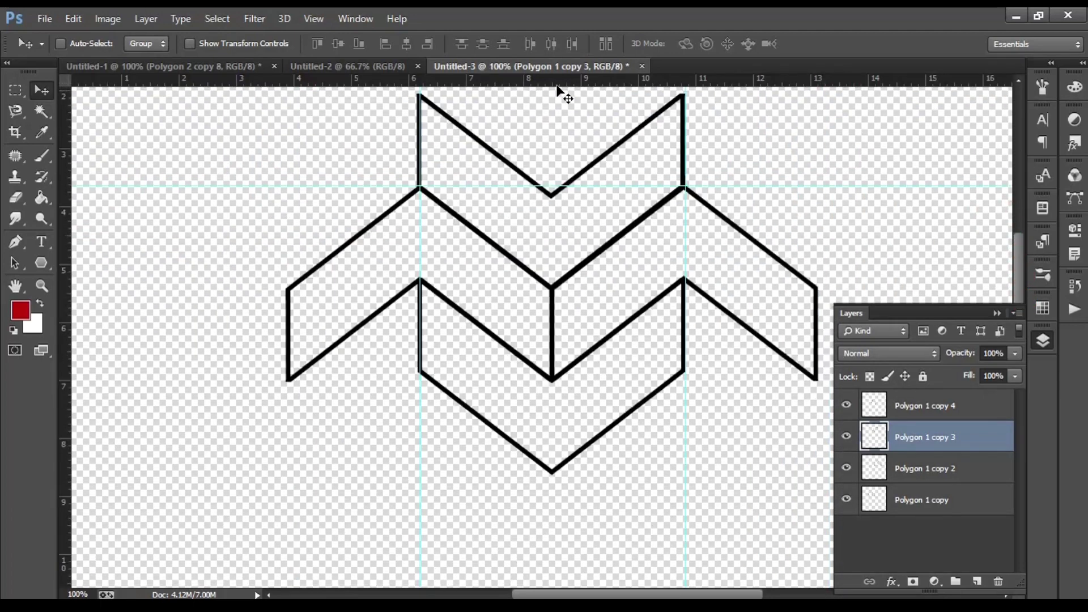
{"action": "left_click_drag", "start_coordinate": [559, 82], "coordinate": [563, 372]}
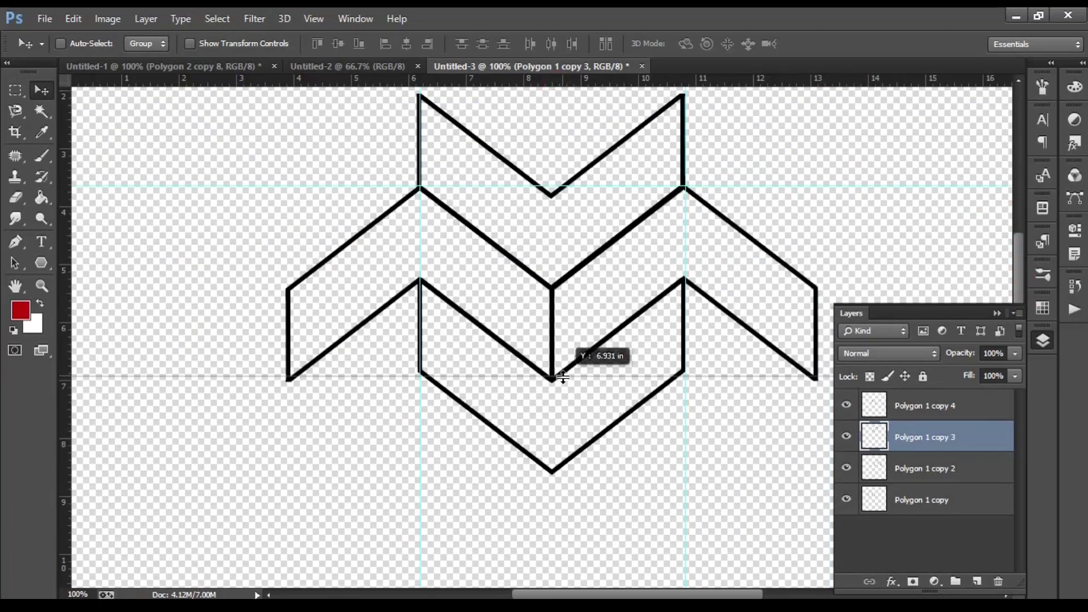
{"action": "left_click_drag", "start_coordinate": [563, 372], "coordinate": [563, 381]}
{"action": "left_click_drag", "start_coordinate": [593, 186], "coordinate": [594, 201]}
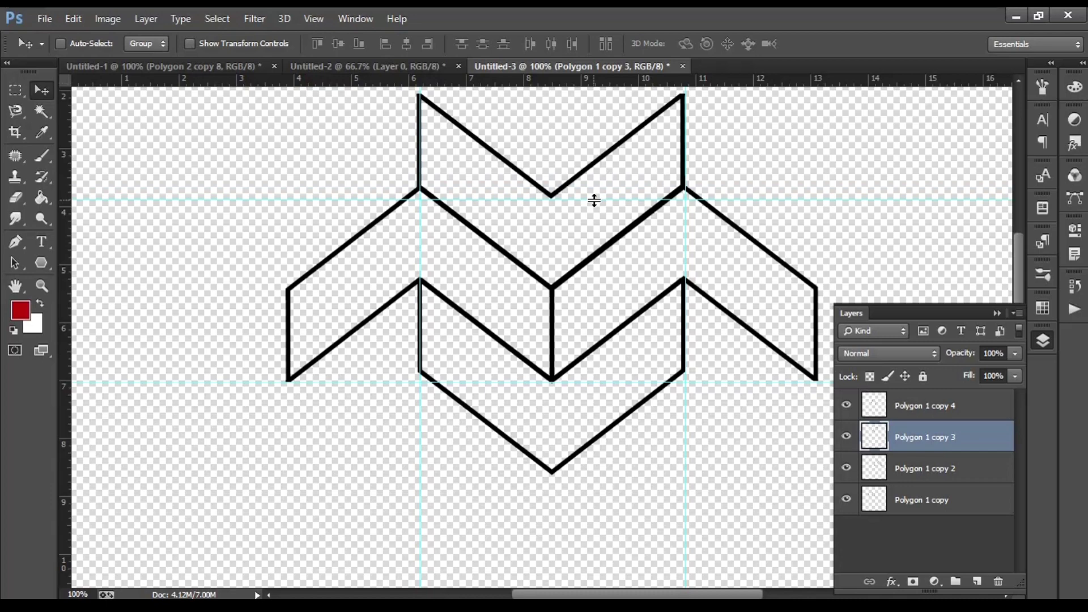
- At 200% zoom, align the horizontal and vertical guides precisely onto the chevron corners and edges
{"action": "key", "text": "ctrl+plus"}
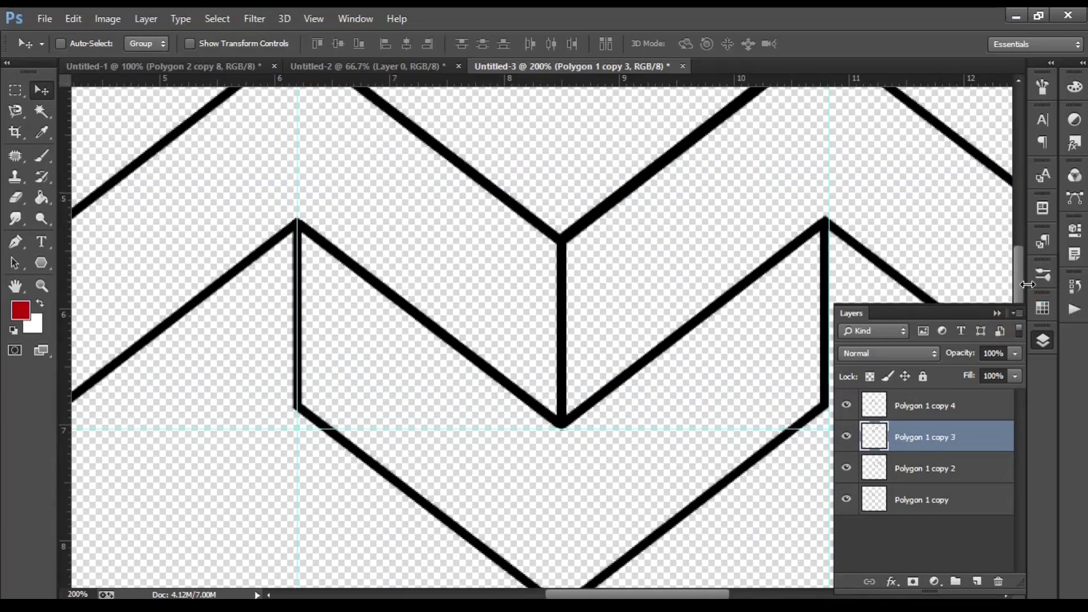
{"action": "left_click_drag", "start_coordinate": [1021, 284], "coordinate": [1024, 268]}
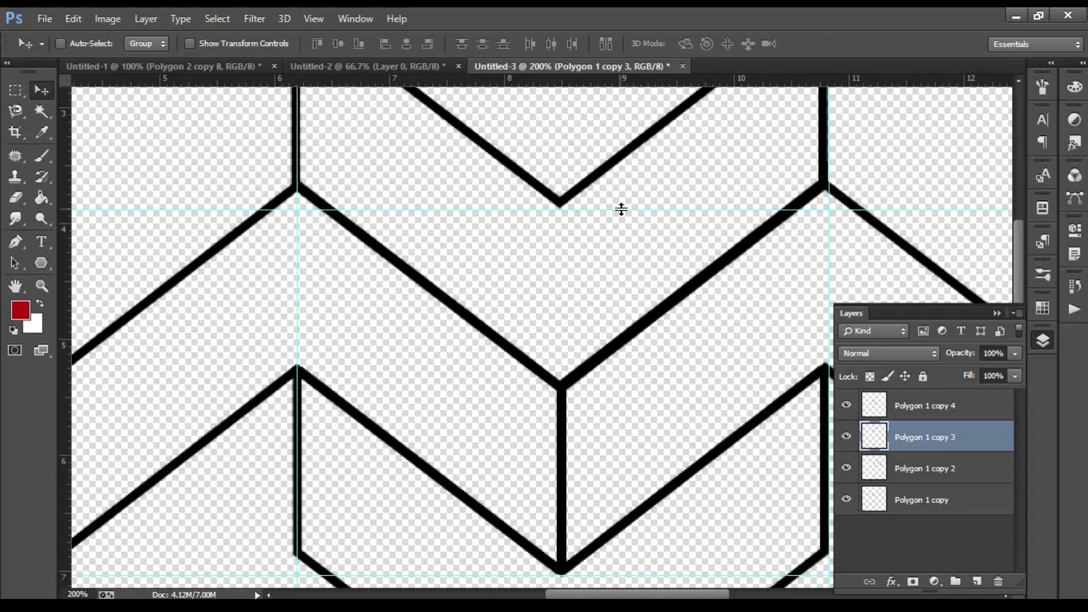
{"action": "left_click_drag", "start_coordinate": [622, 206], "coordinate": [621, 205]}
{"action": "left_click_drag", "start_coordinate": [622, 209], "coordinate": [622, 209]}
{"action": "left_click_drag", "start_coordinate": [1020, 255], "coordinate": [1024, 276]}
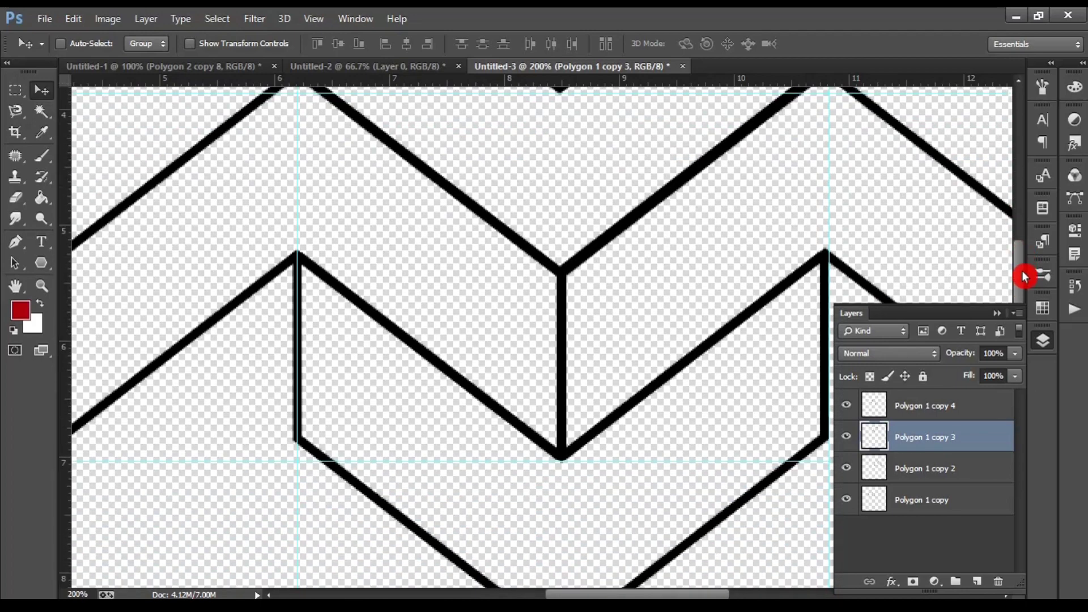
{"action": "left_click_drag", "start_coordinate": [298, 344], "coordinate": [301, 345]}
- Make a rectangular selection of the tile framed by the four guides
{"action": "key", "text": "ctrl+minus"}
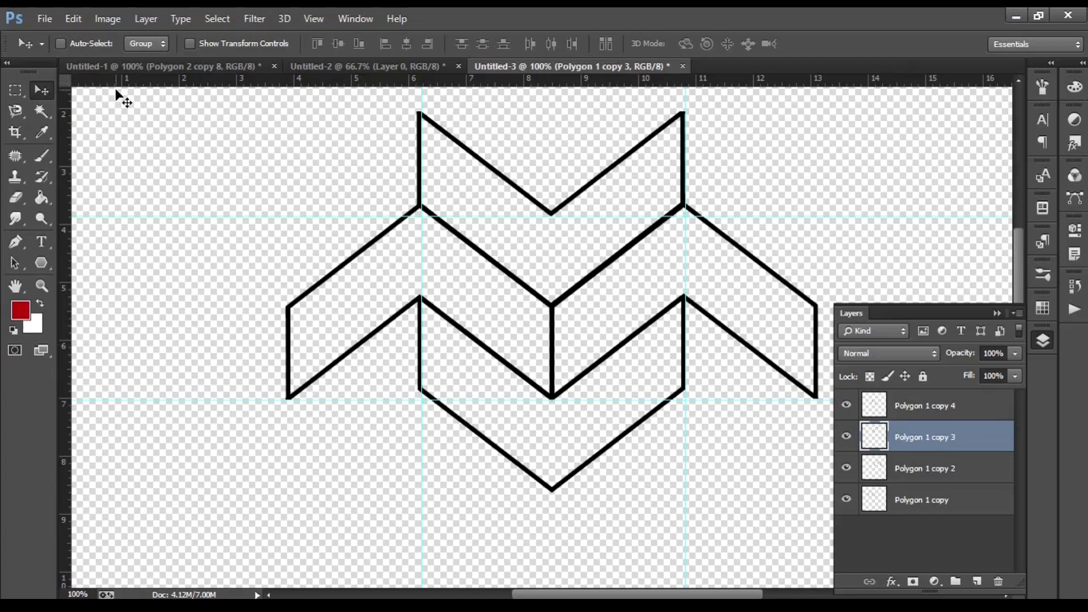
{"action": "left_click", "coordinate": [25, 91]}
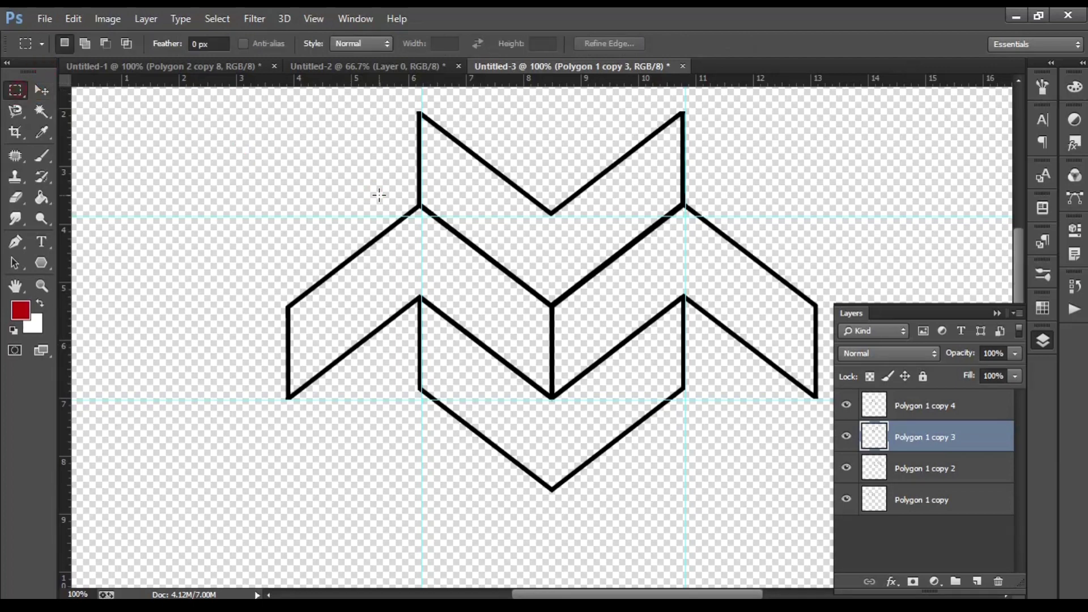
{"action": "left_click_drag", "start_coordinate": [422, 216], "coordinate": [686, 400]}
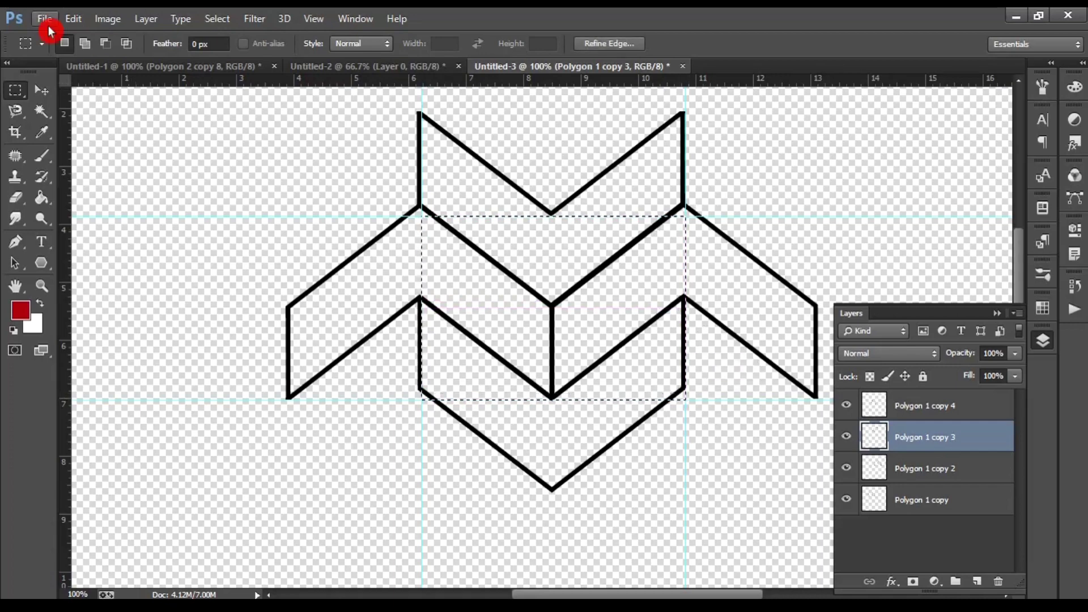
- Save the selection as a new pattern named Pattern 82 via Edit > Define Pattern
{"action": "left_click", "coordinate": [64, 26]}
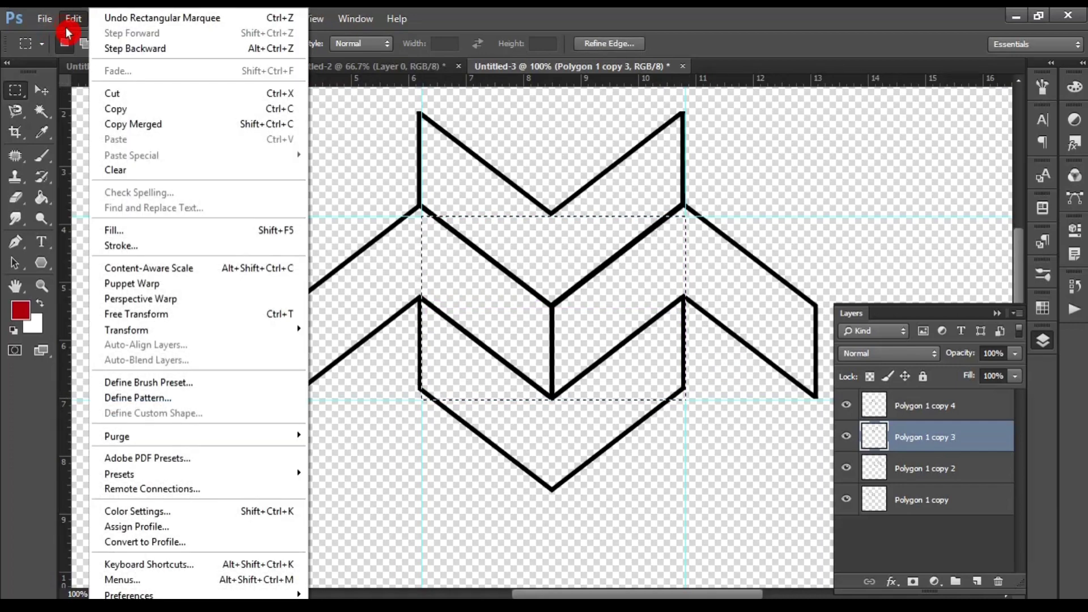
{"action": "left_click", "coordinate": [182, 398]}
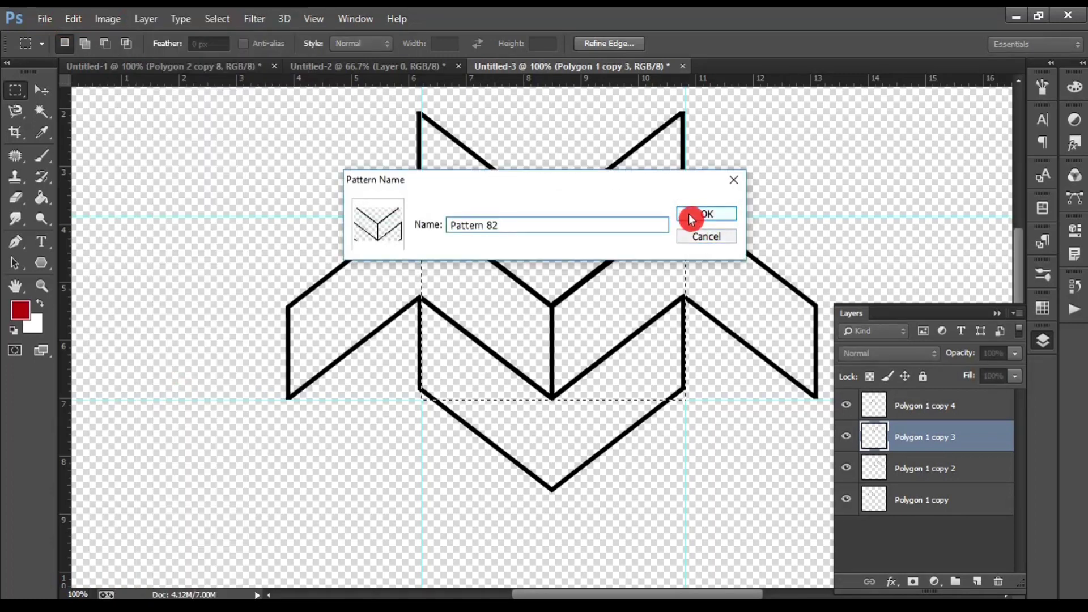
{"action": "left_click", "coordinate": [689, 213]}
- Switch to the blank Untitled-2 document and show its Layers panel
{"action": "left_click", "coordinate": [409, 70]}
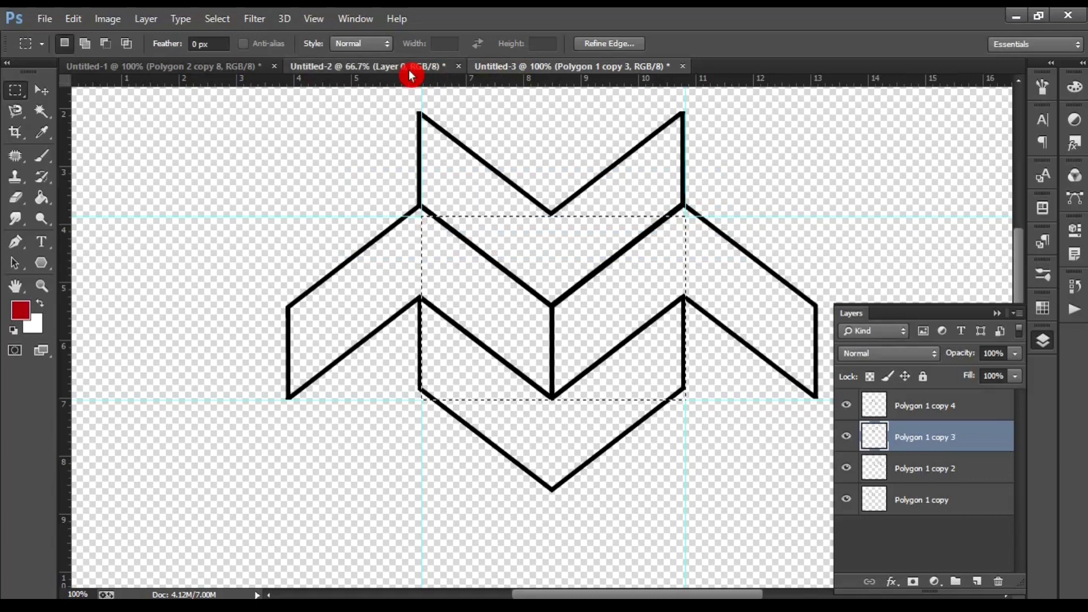
{"action": "left_click", "coordinate": [741, 221]}
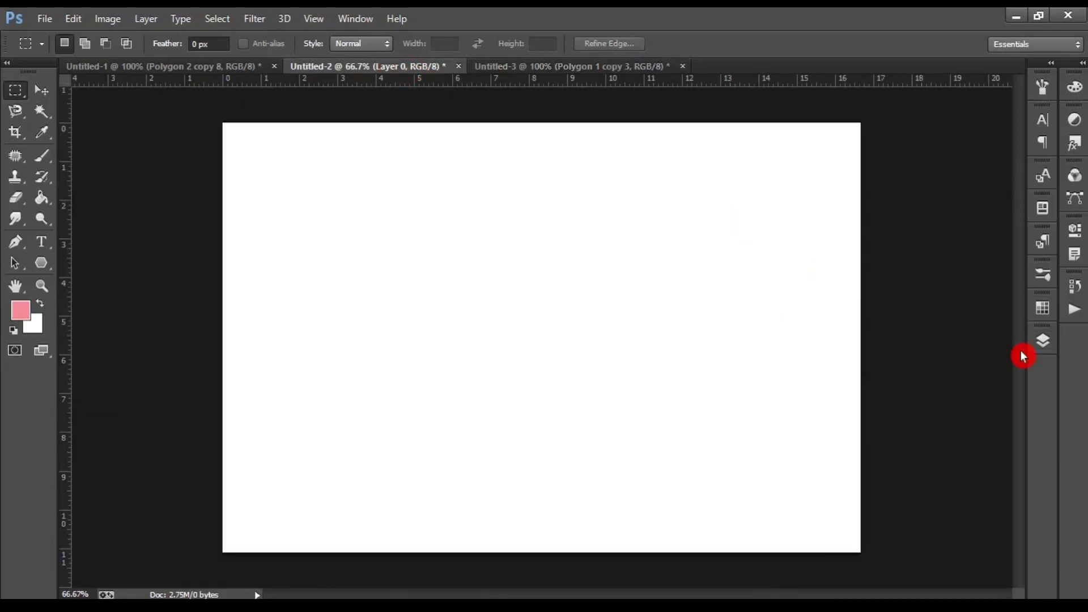
{"action": "left_click", "coordinate": [1042, 345]}
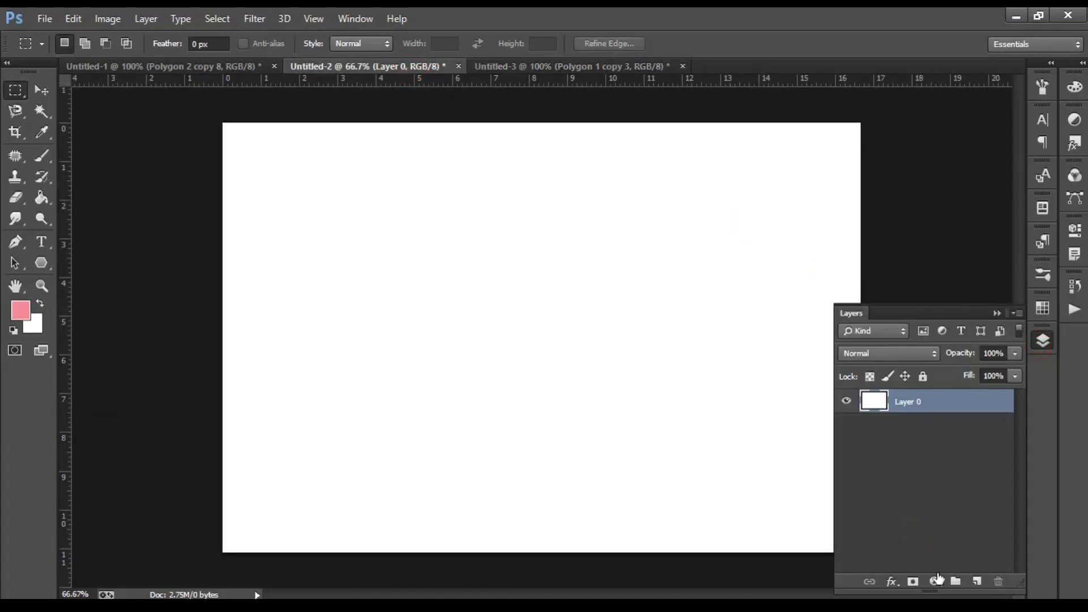
- Add a Pattern Fill layer using the chevron pattern at 30% scale
{"action": "left_click", "coordinate": [935, 584]}
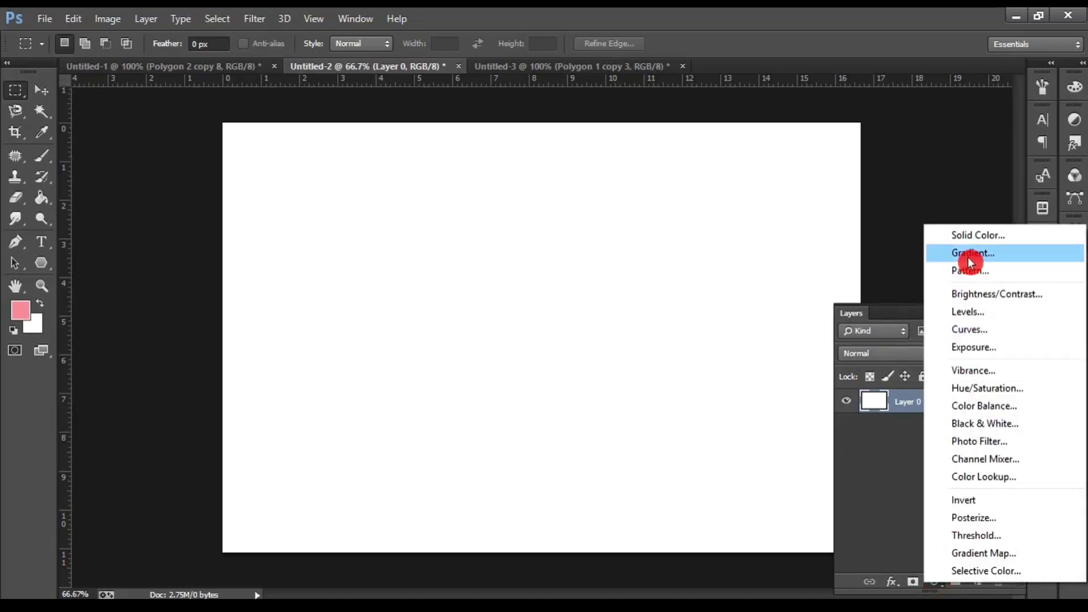
{"action": "left_click", "coordinate": [973, 275]}
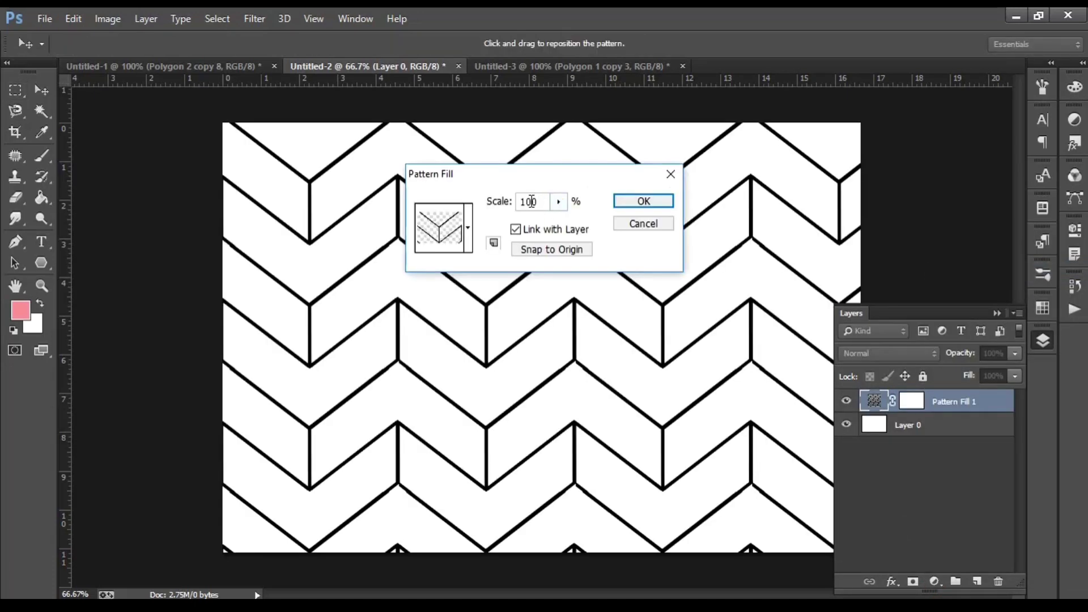
{"action": "left_click", "coordinate": [529, 201]}
{"action": "key", "text": "BackSpace"}
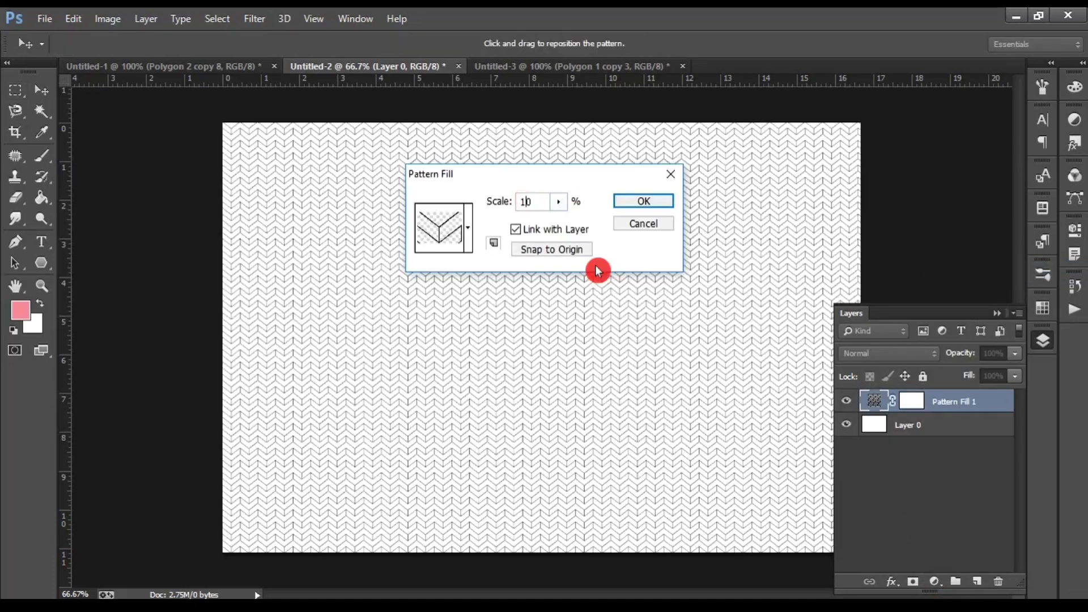
{"action": "key", "text": "BackSpace"}
{"action": "type", "text": "3"}
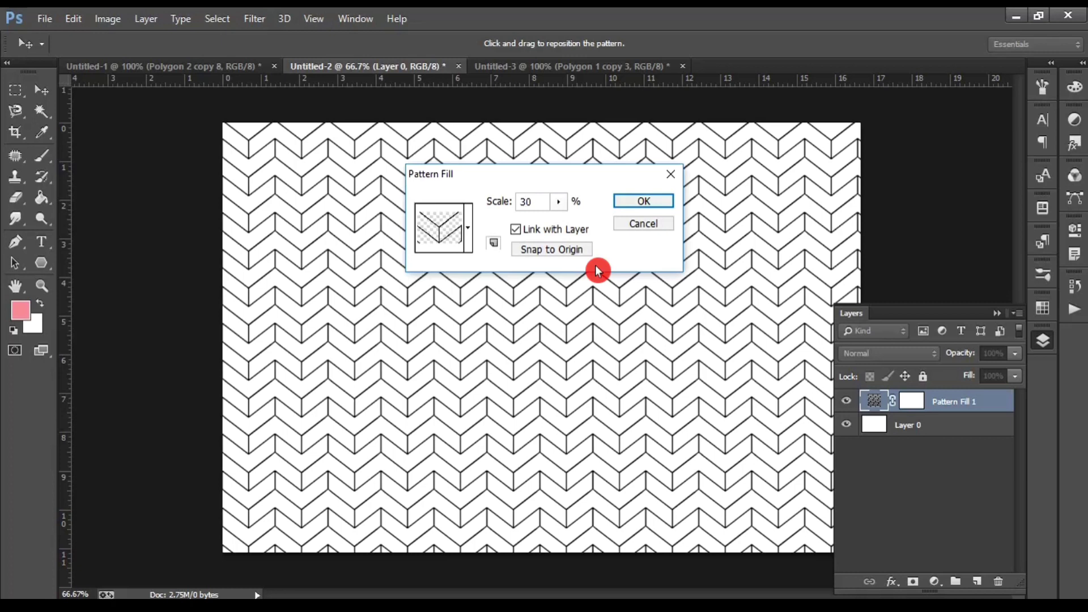
{"action": "left_click", "coordinate": [653, 206]}
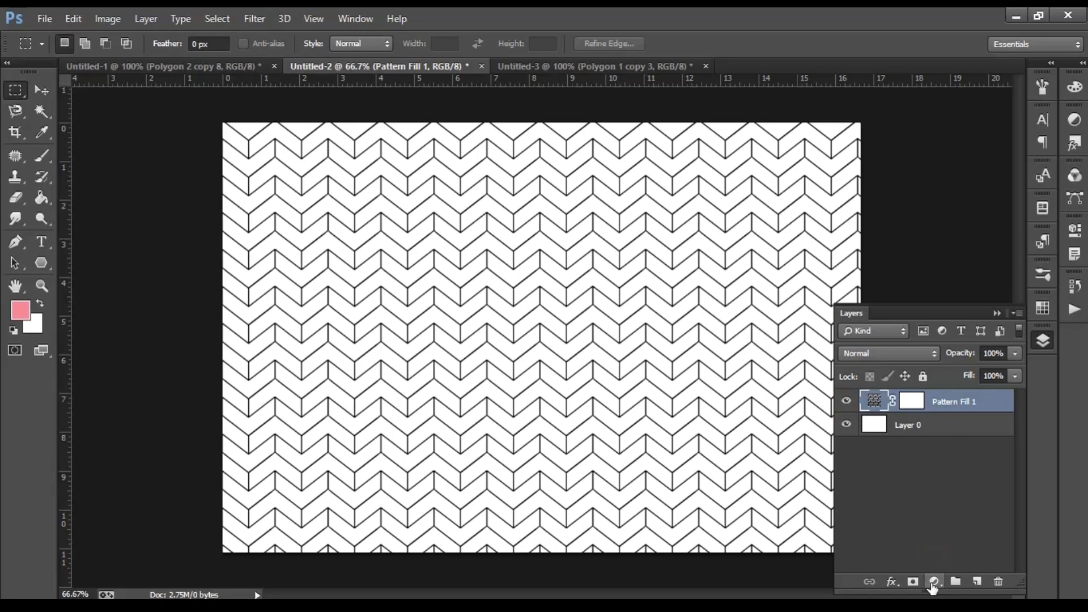
- Add a Solid Color fill layer in deep blue #0221a7
{"action": "left_click", "coordinate": [934, 582]}
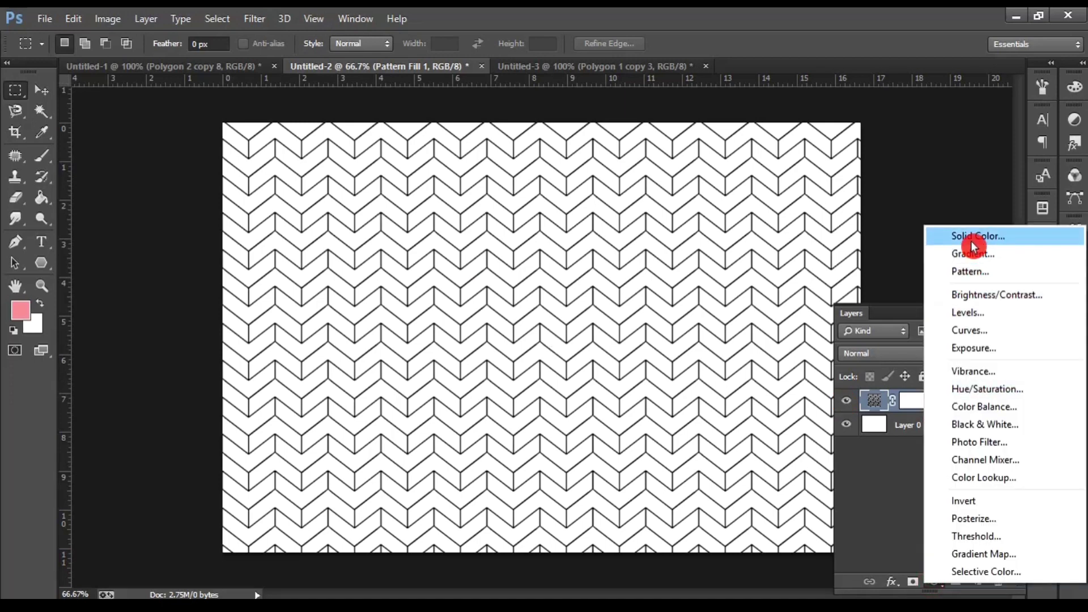
{"action": "left_click", "coordinate": [973, 237]}
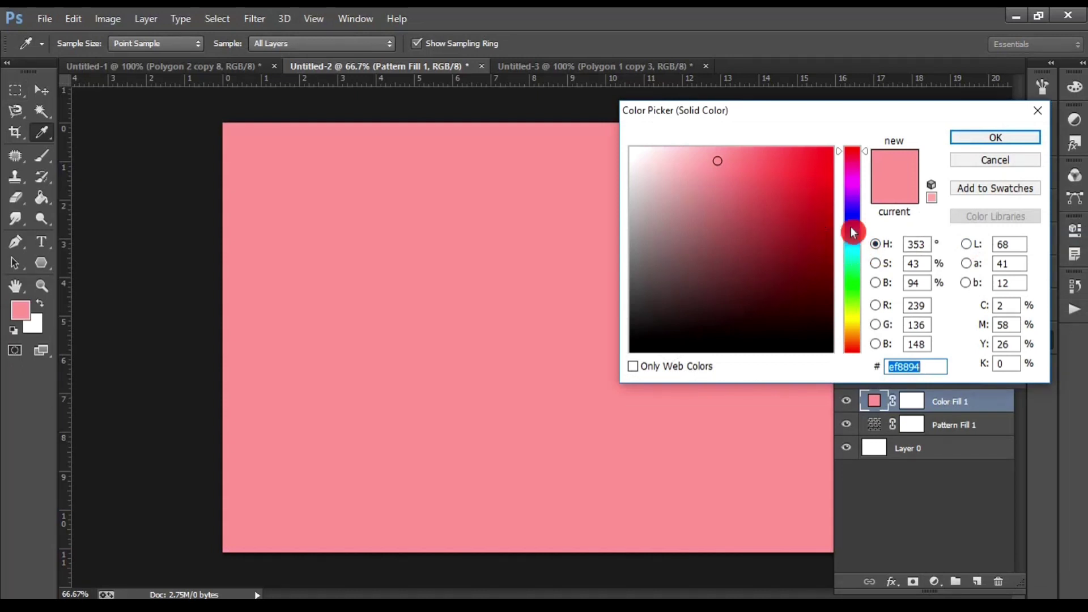
{"action": "left_click", "coordinate": [852, 228]}
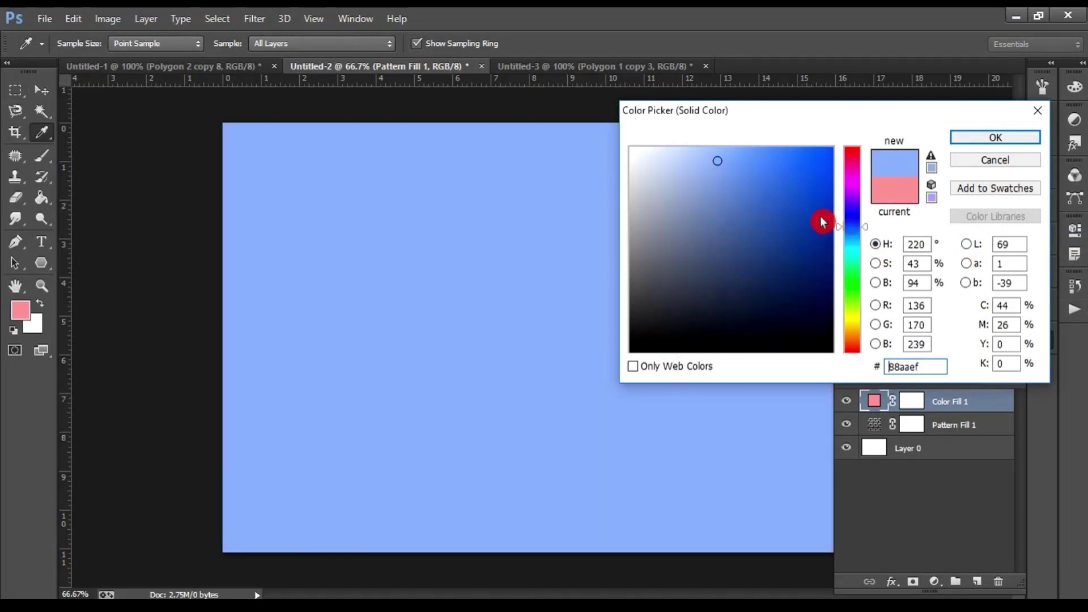
{"action": "left_click", "coordinate": [854, 223]}
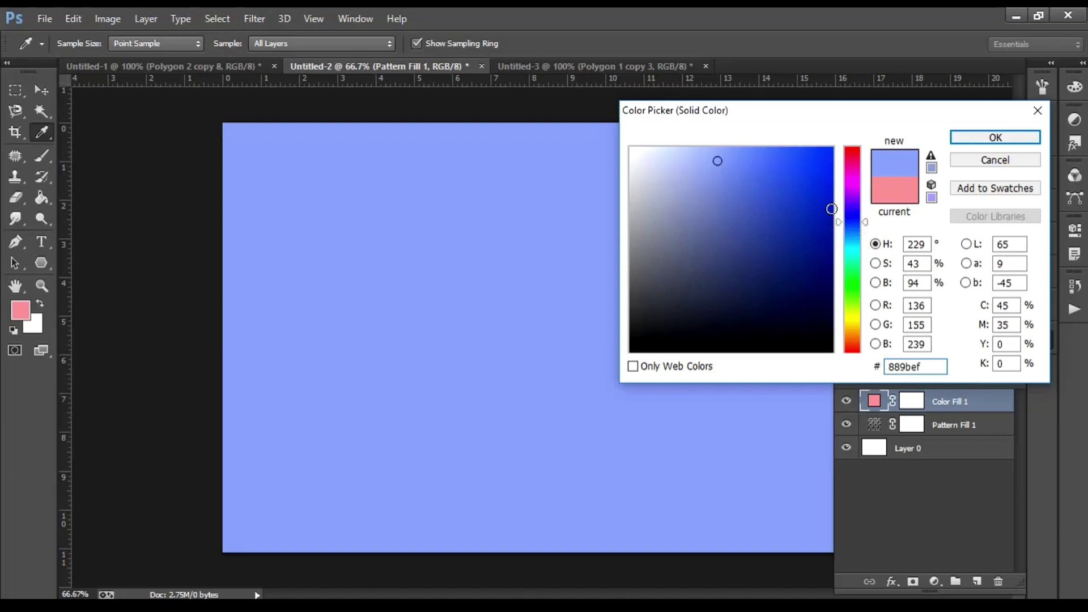
{"action": "left_click", "coordinate": [831, 217]}
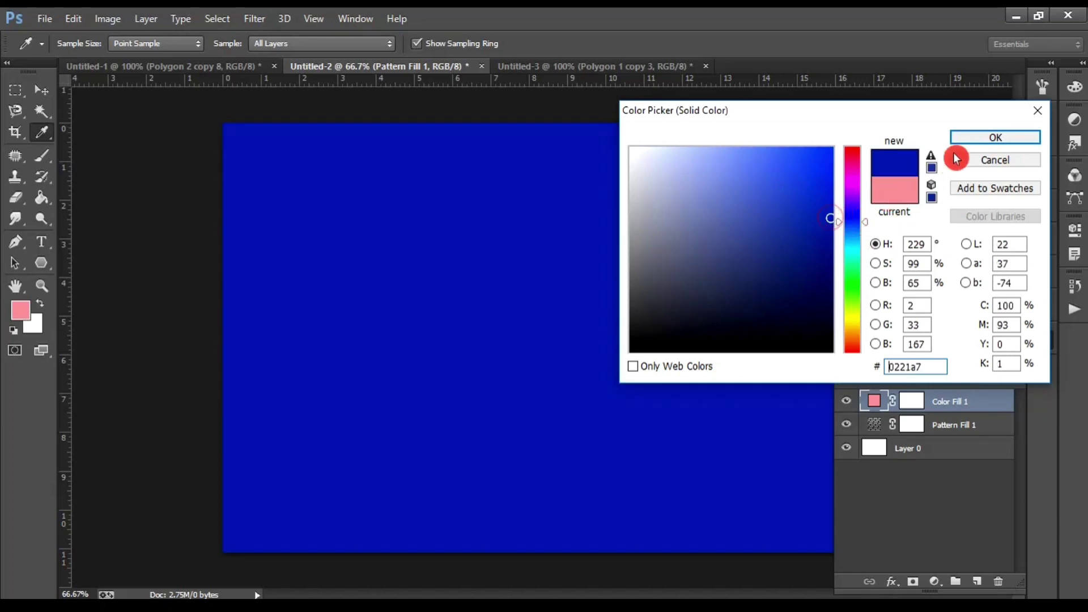
{"action": "left_click", "coordinate": [983, 139]}
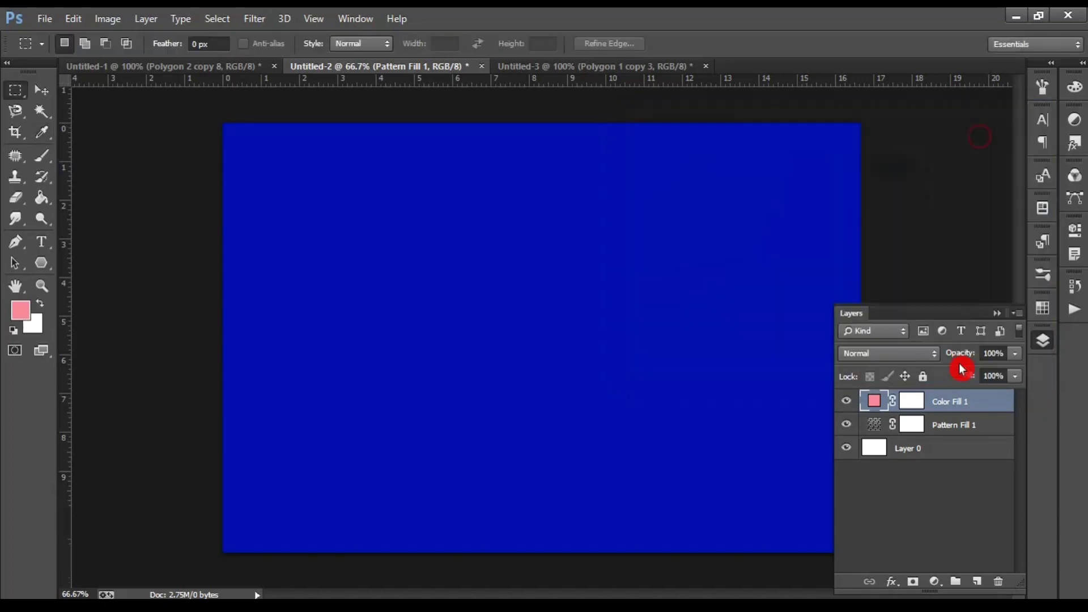
- Clip the Color Fill 1 layer to the pattern layer so the chevron lines turn blue
{"action": "right_click", "coordinate": [951, 398]}
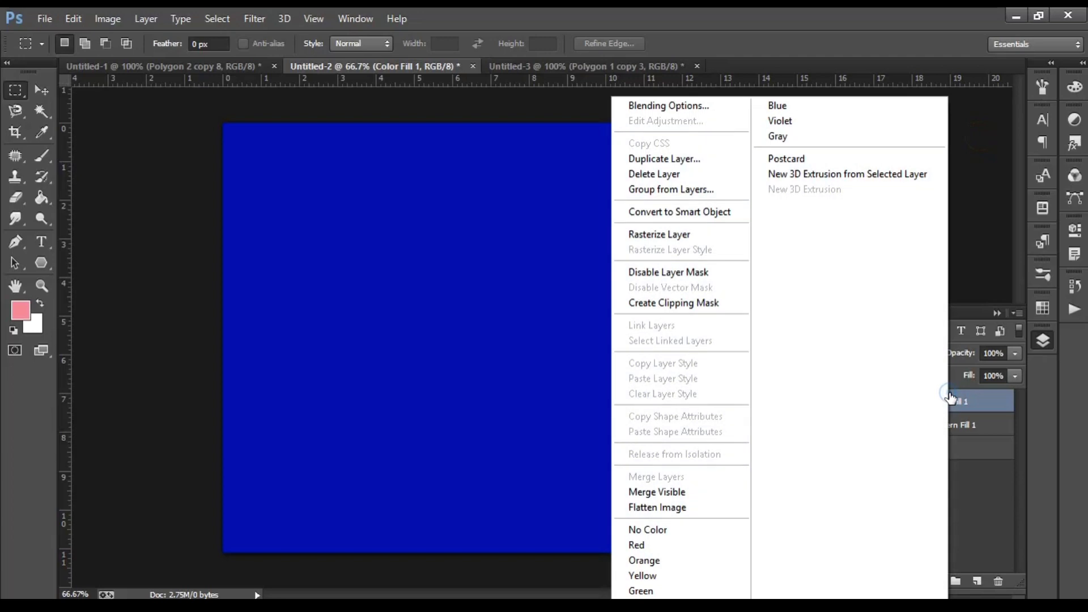
{"action": "left_click", "coordinate": [693, 303]}
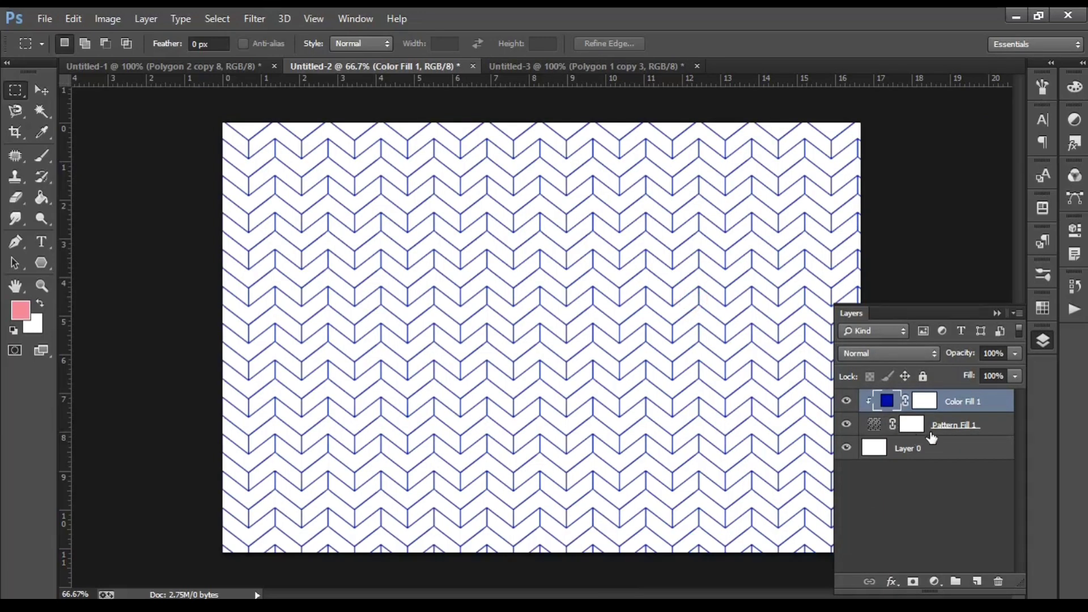
{"action": "left_click", "coordinate": [909, 450]}
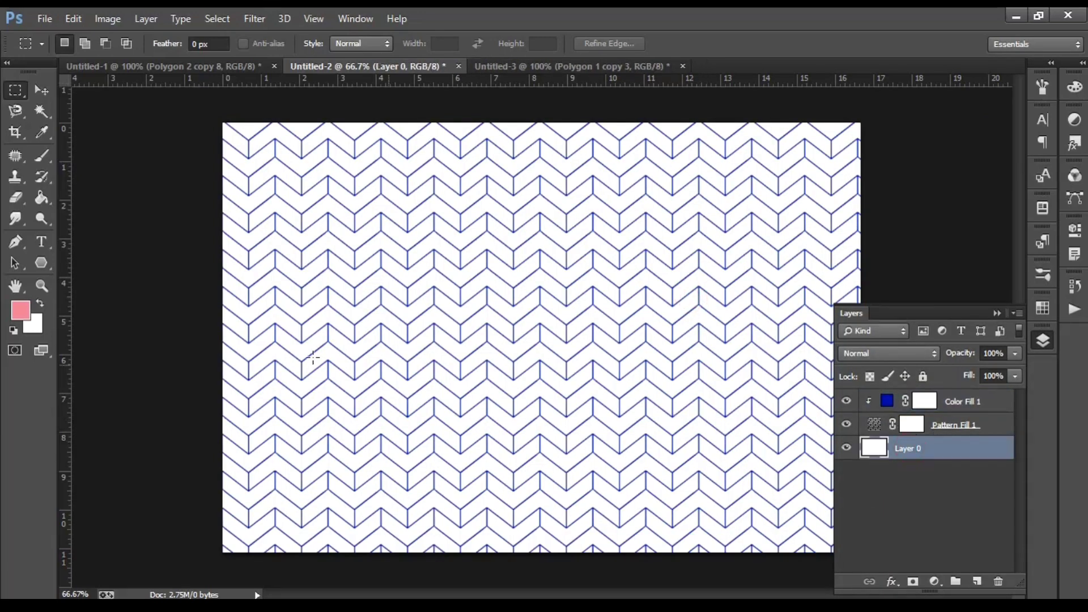
- Set the foreground colour to light blue #97abf8
{"action": "left_click", "coordinate": [20, 310]}
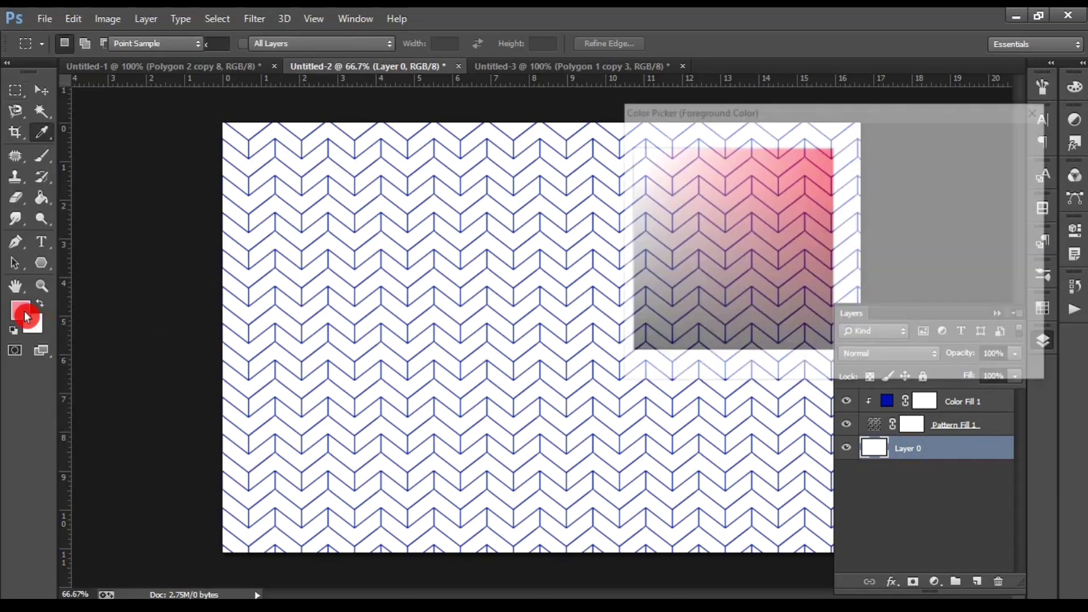
{"action": "left_click", "coordinate": [853, 224]}
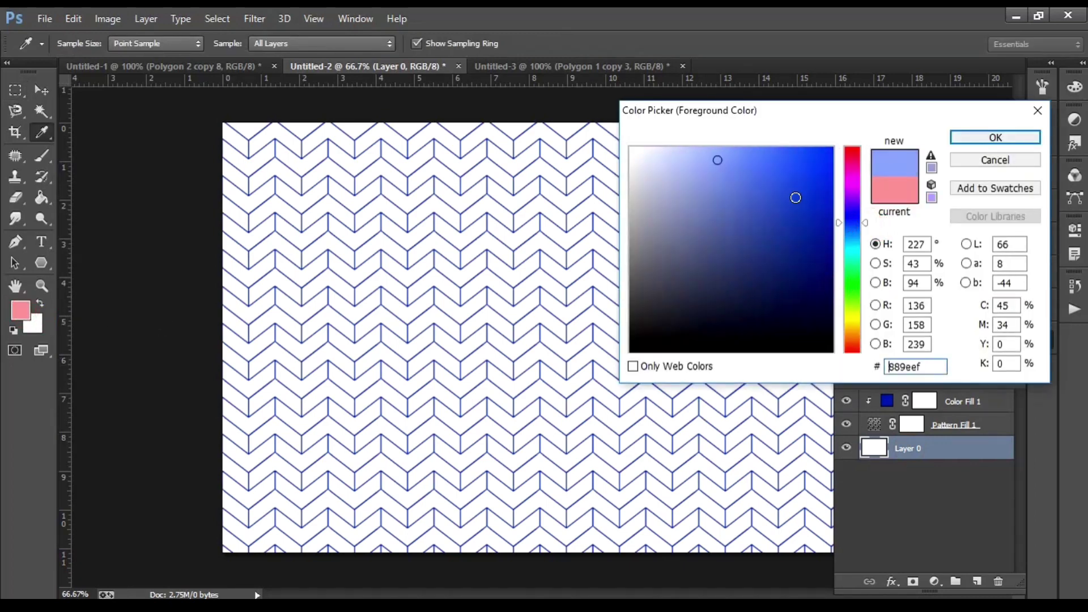
{"action": "left_click", "coordinate": [709, 152]}
{"action": "left_click", "coordinate": [996, 139]}
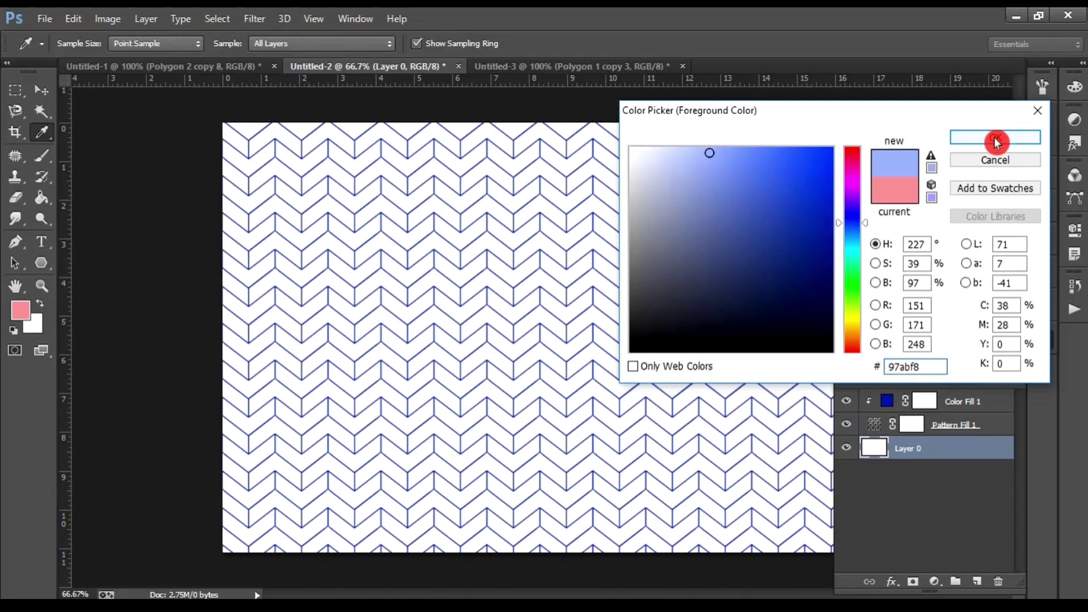
{"action": "key", "text": "m"}
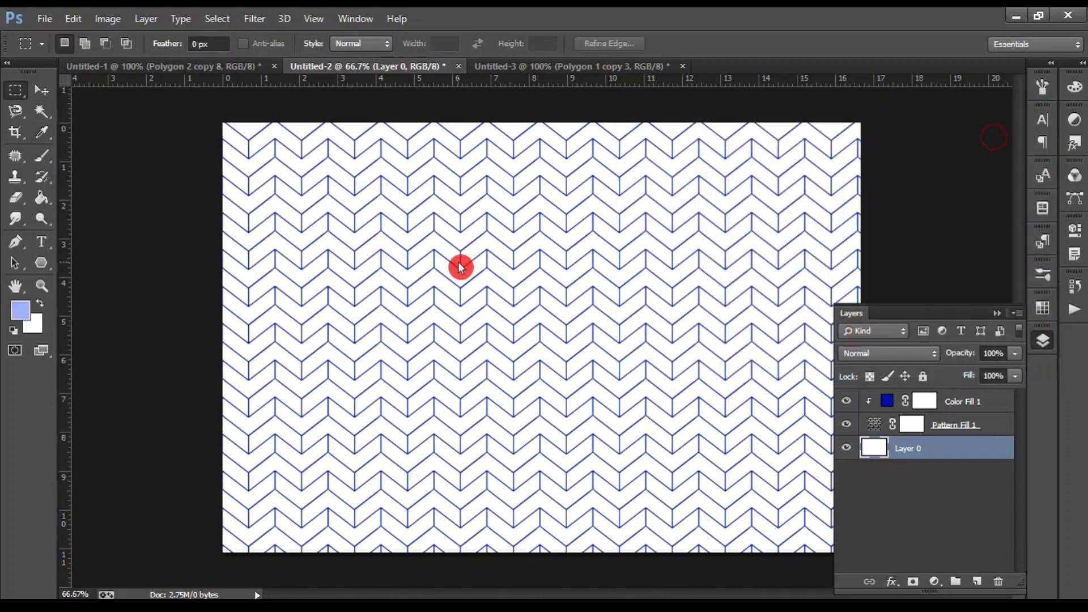
- Paint-bucket fill Layer 0 with the light blue, then zoom in and out to check
{"action": "left_click", "coordinate": [42, 198]}
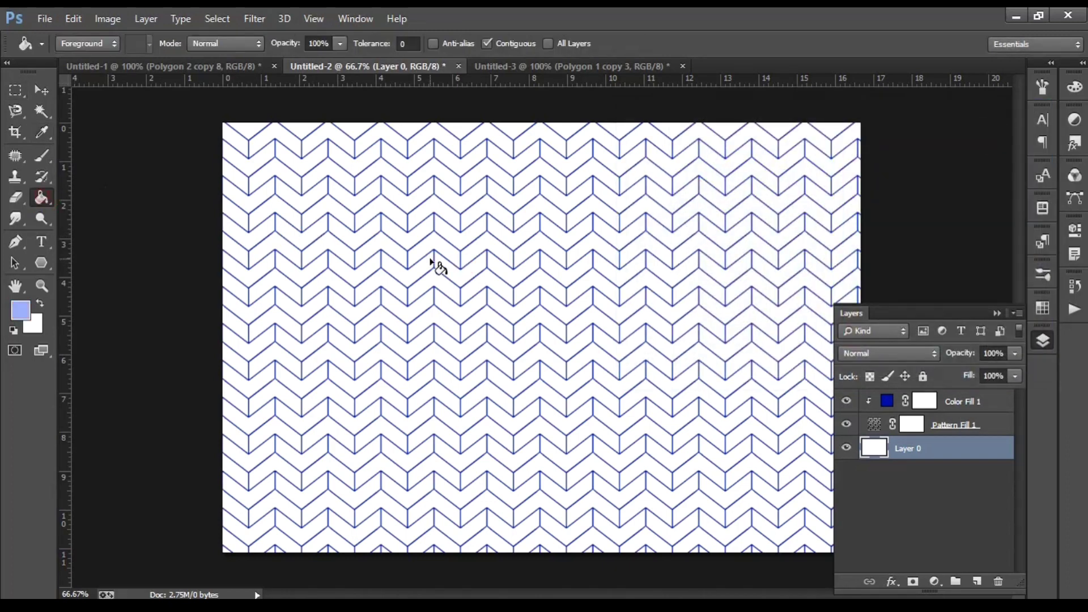
{"action": "left_click", "coordinate": [371, 229]}
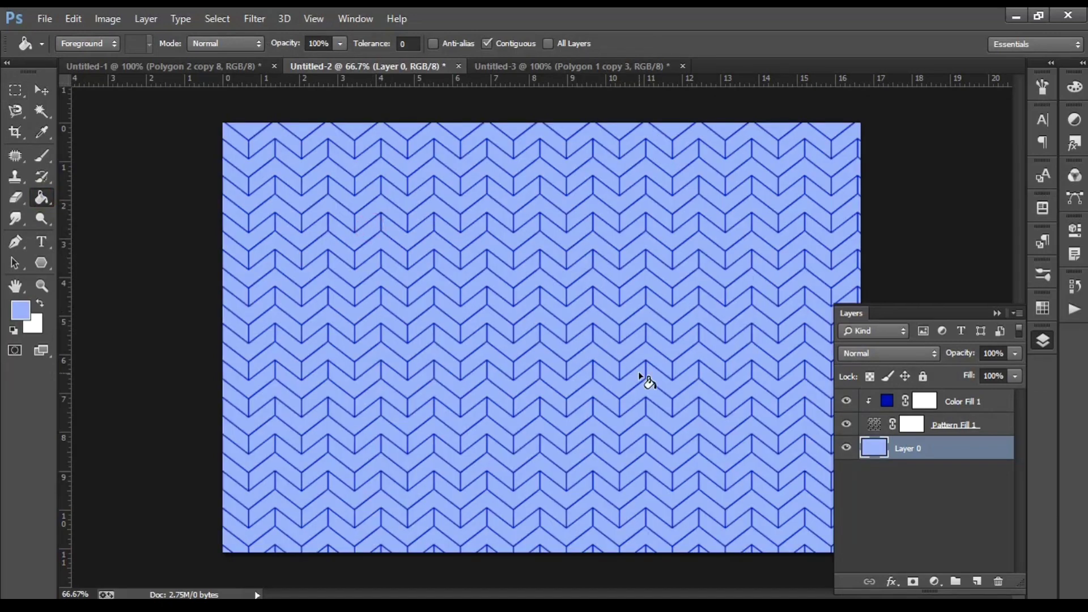
{"action": "key", "text": "ctrl+plus"}
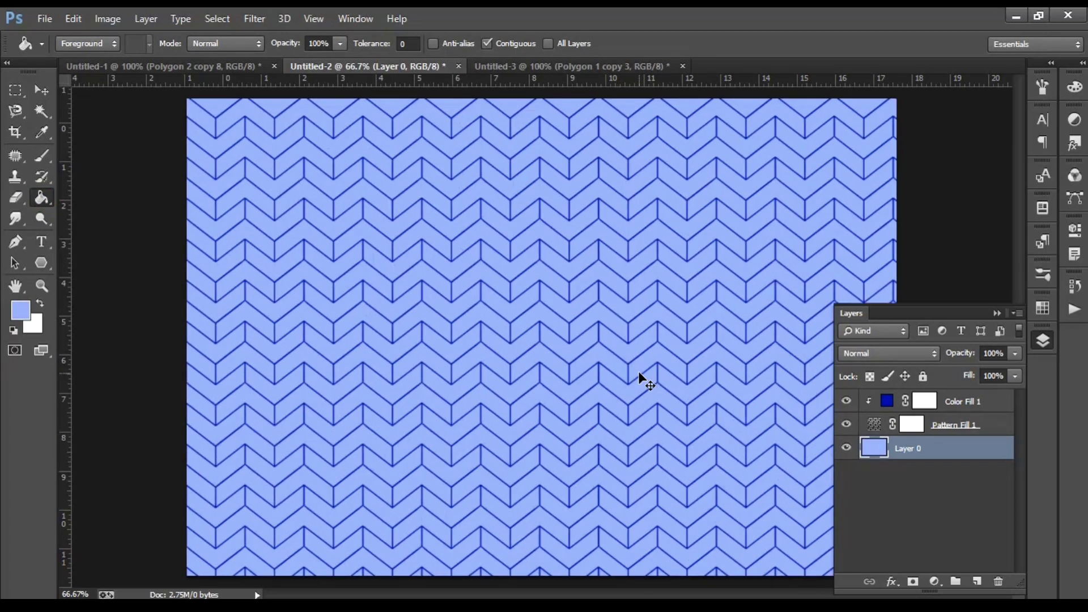
{"action": "key", "text": "ctrl+plus"}
{"action": "key", "text": "ctrl+minus"}
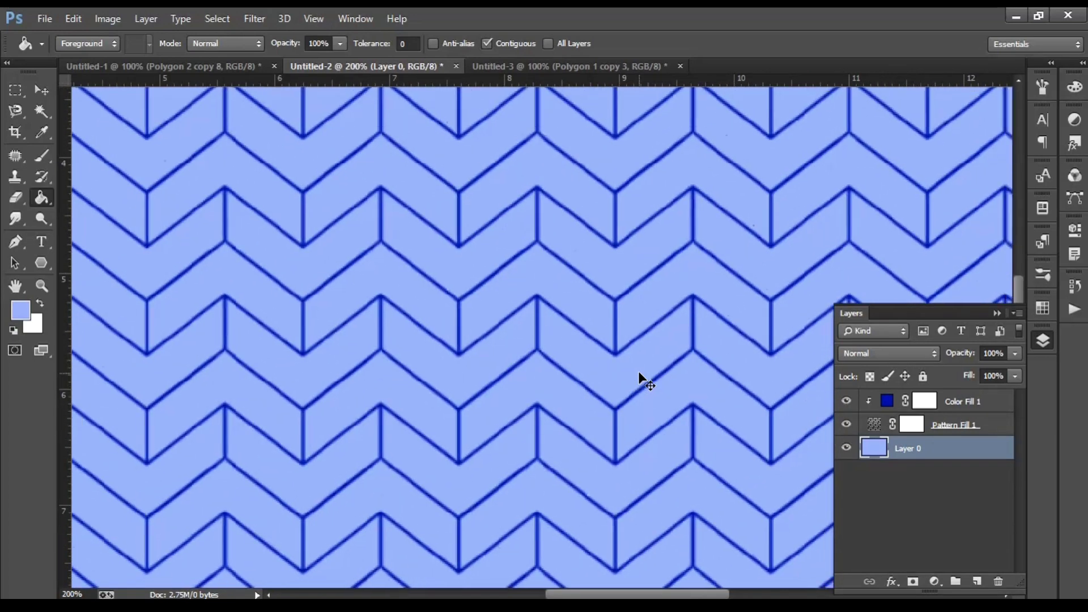
{"action": "key", "text": "ctrl+minus"}
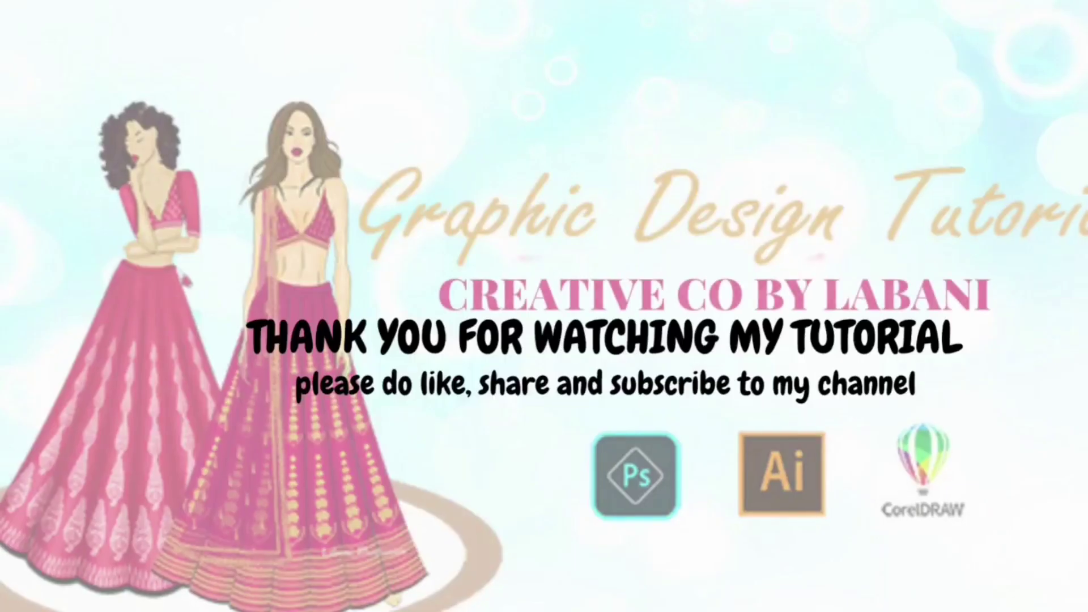